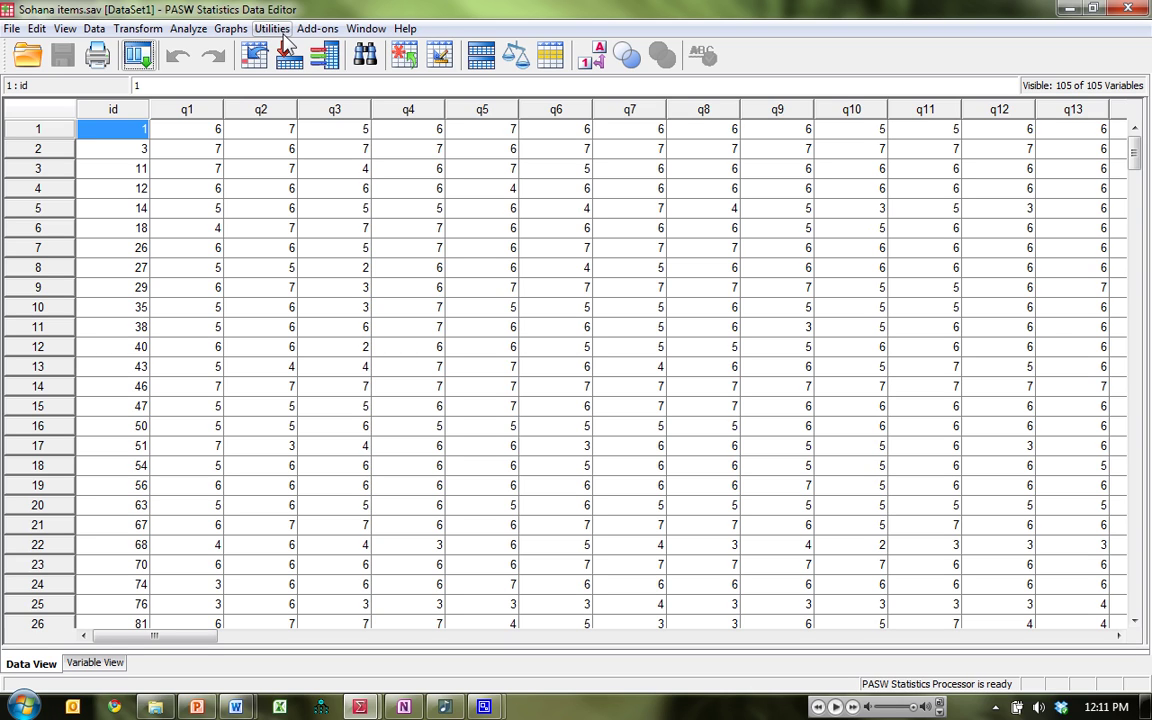
# - Open the Factor Analysis dialog from Analyze > Dimension Reduction > Factor
pyautogui.click(194, 34)
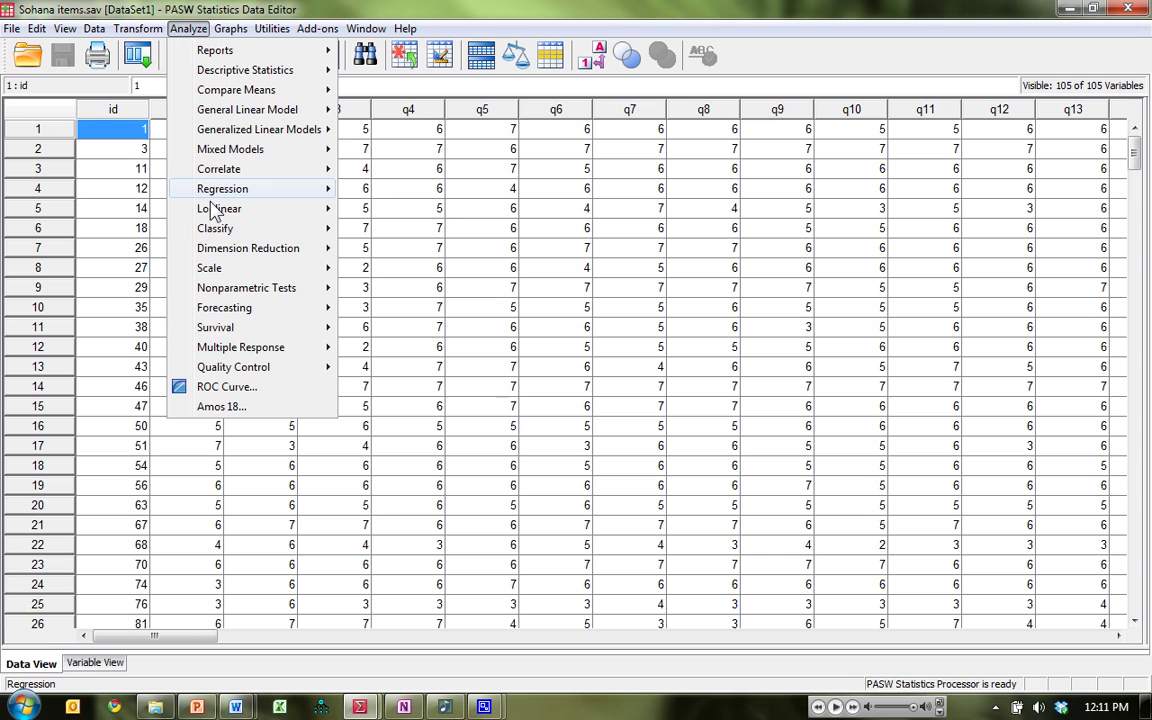
pyautogui.moveTo(256, 250)
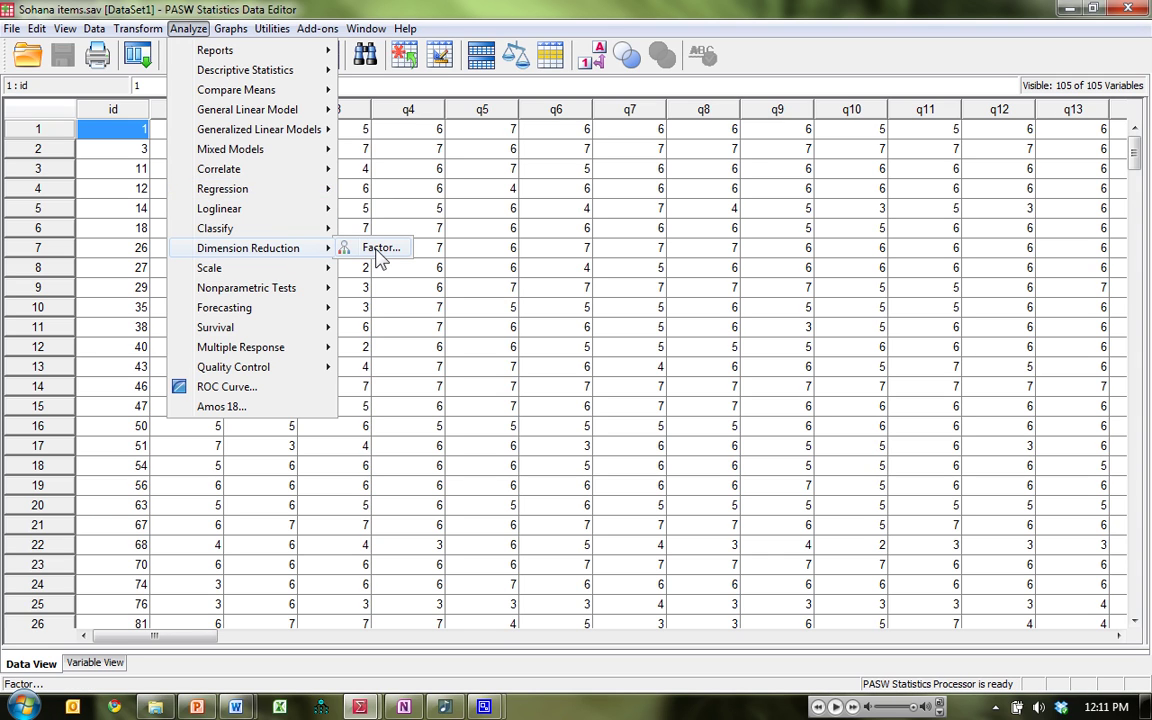
pyautogui.click(381, 250)
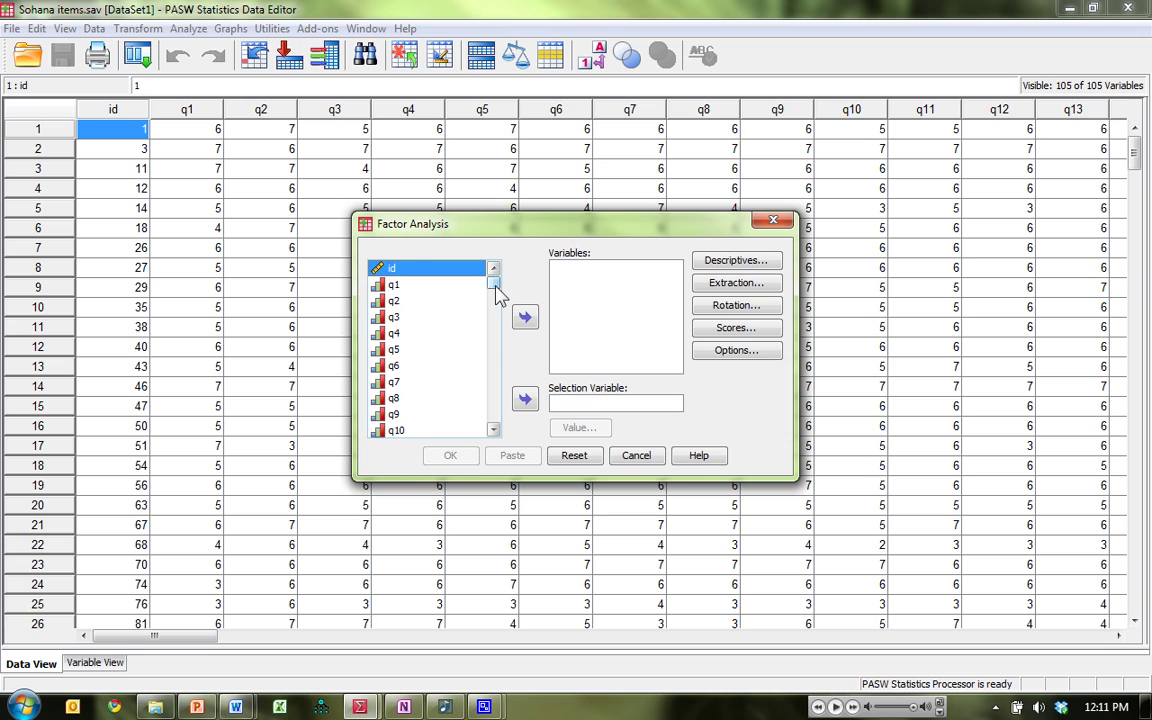
pyautogui.moveTo(493, 281); pyautogui.dragTo(494, 406)
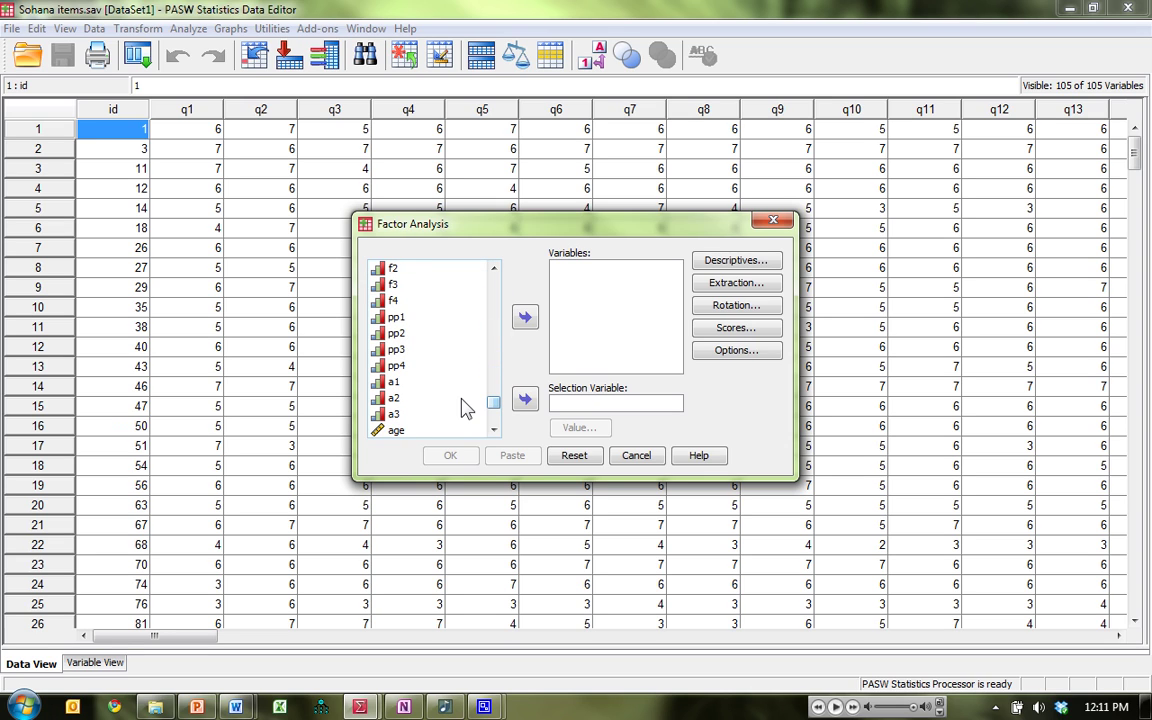
pyautogui.scroll(2, 465, 404)
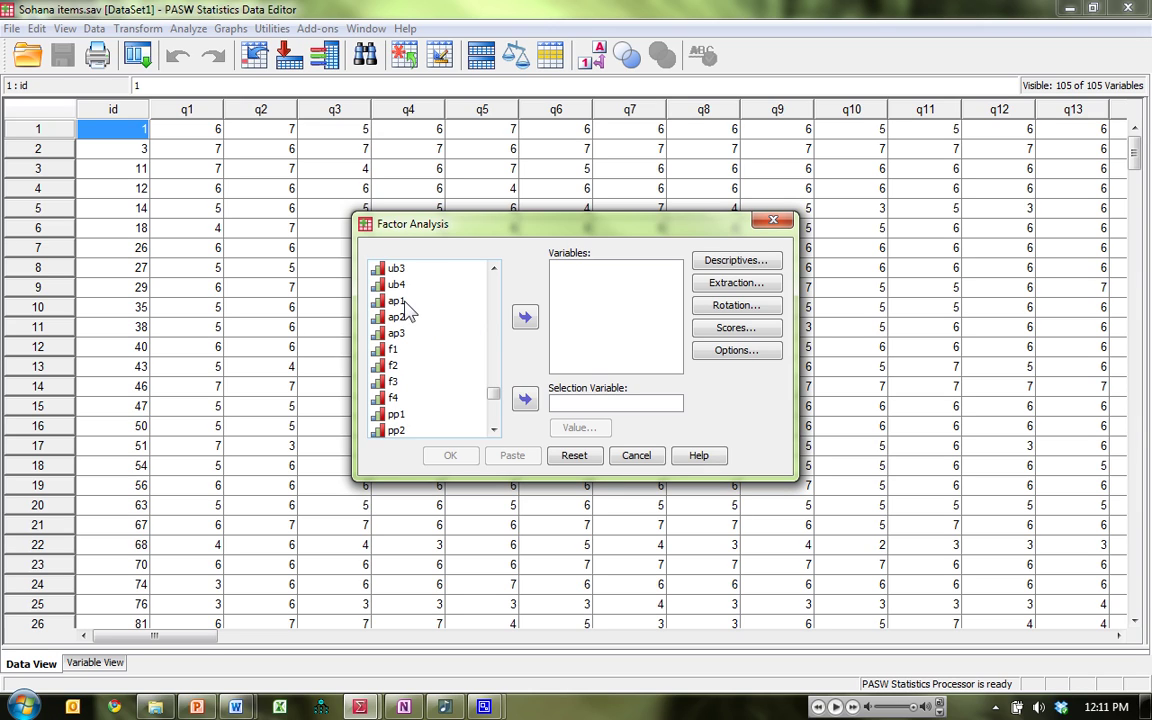
# - Select the range f1 through a3 and move it into the Variables list
pyautogui.click(430, 349)
pyautogui.scroll(-1, 462, 368)
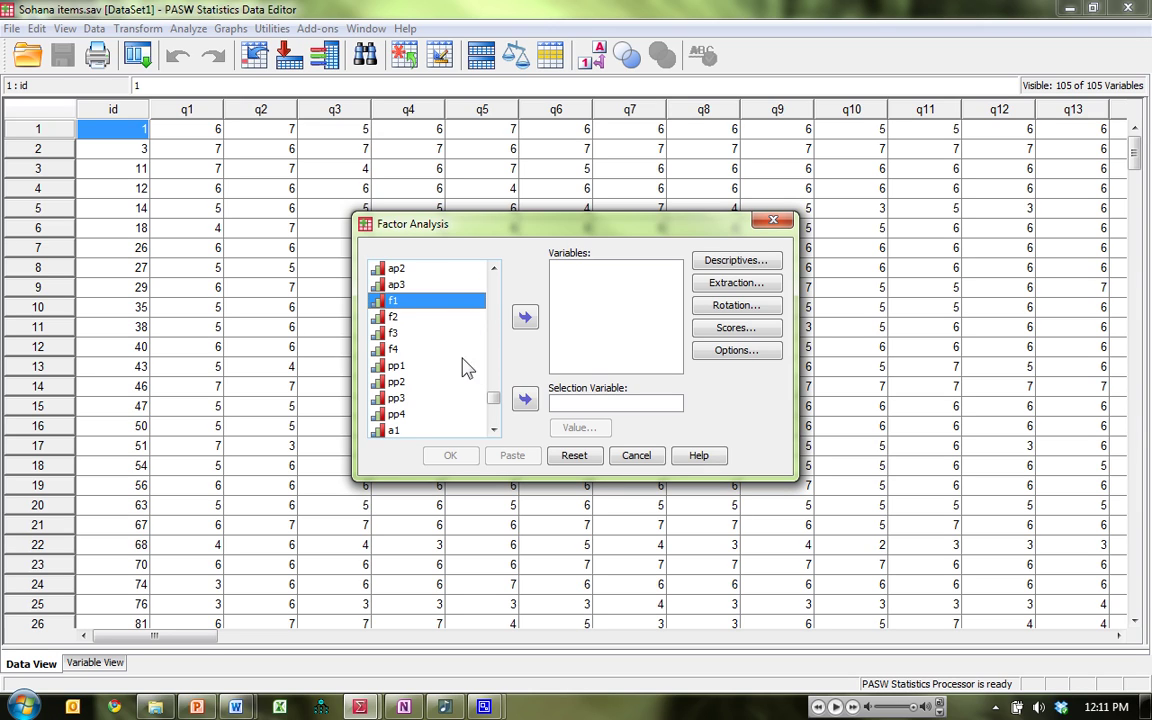
pyautogui.click(425, 366)
pyautogui.scroll(-1, 452, 394)
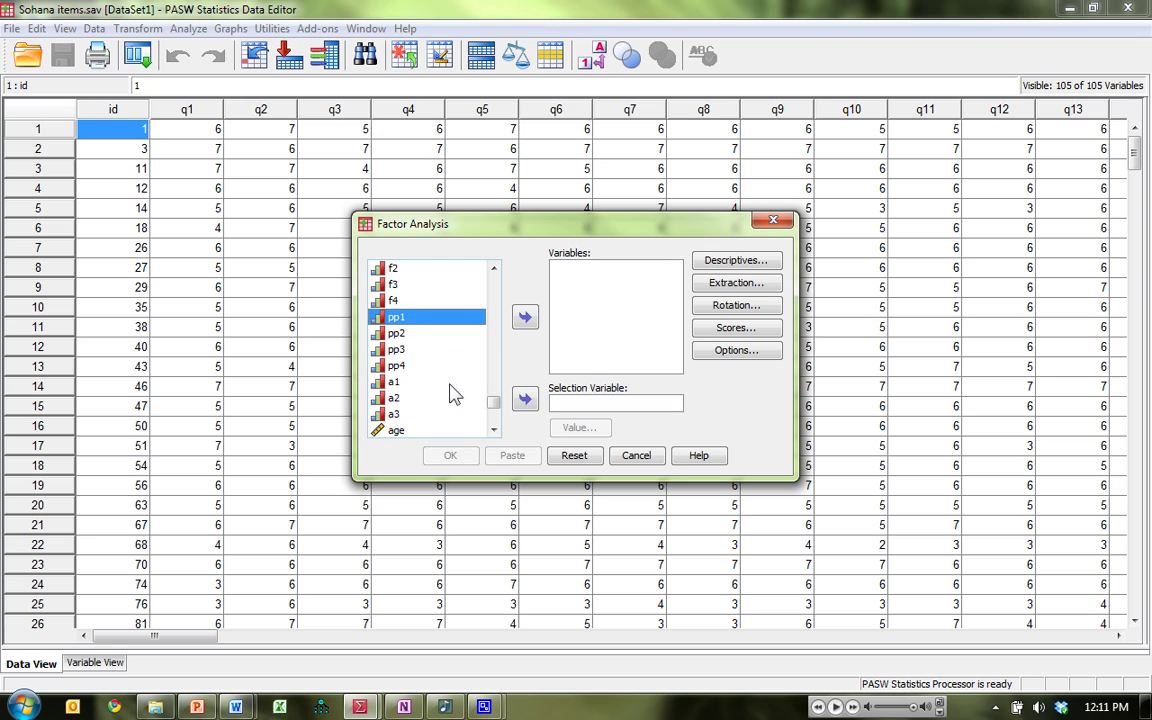
pyautogui.click(415, 382)
pyautogui.scroll(1, 432, 398)
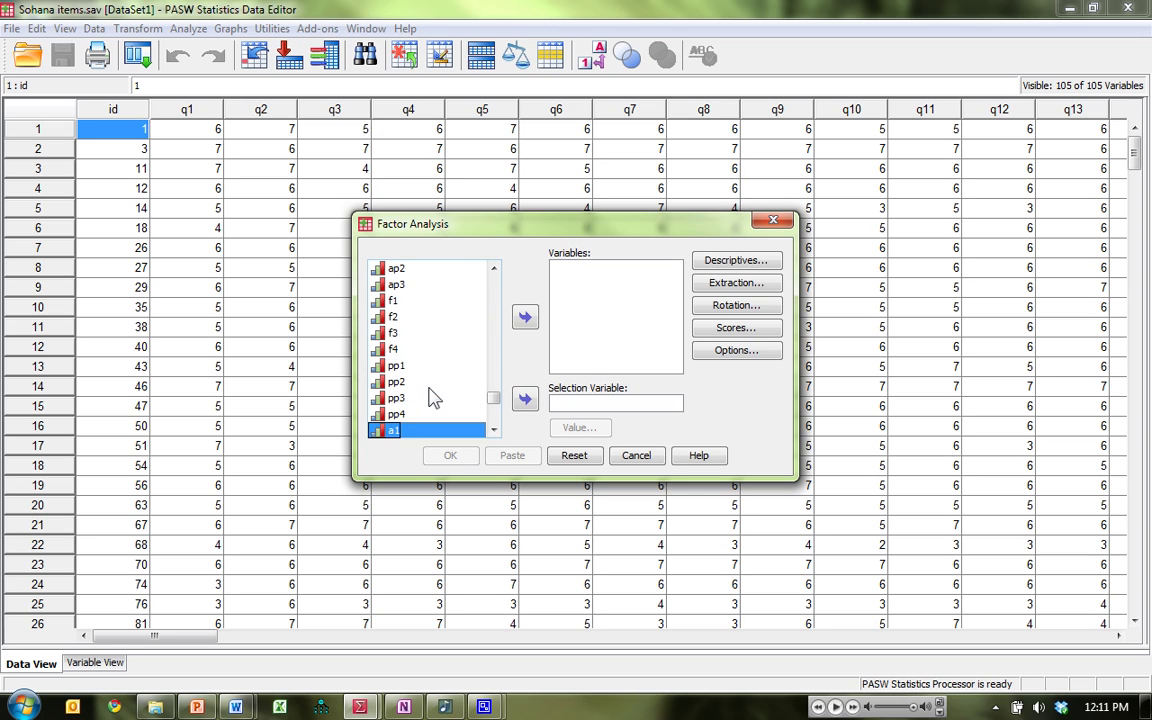
pyautogui.click(425, 301)
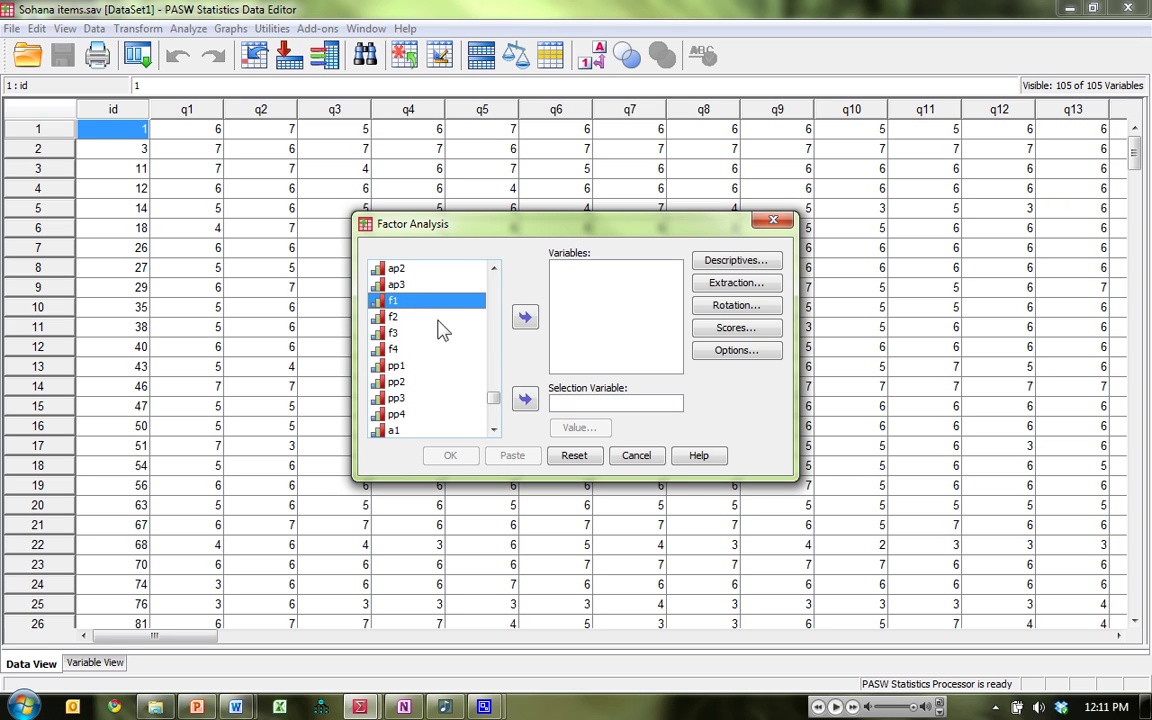
pyautogui.scroll(-2, 442, 328)
pyautogui.click(397, 368)
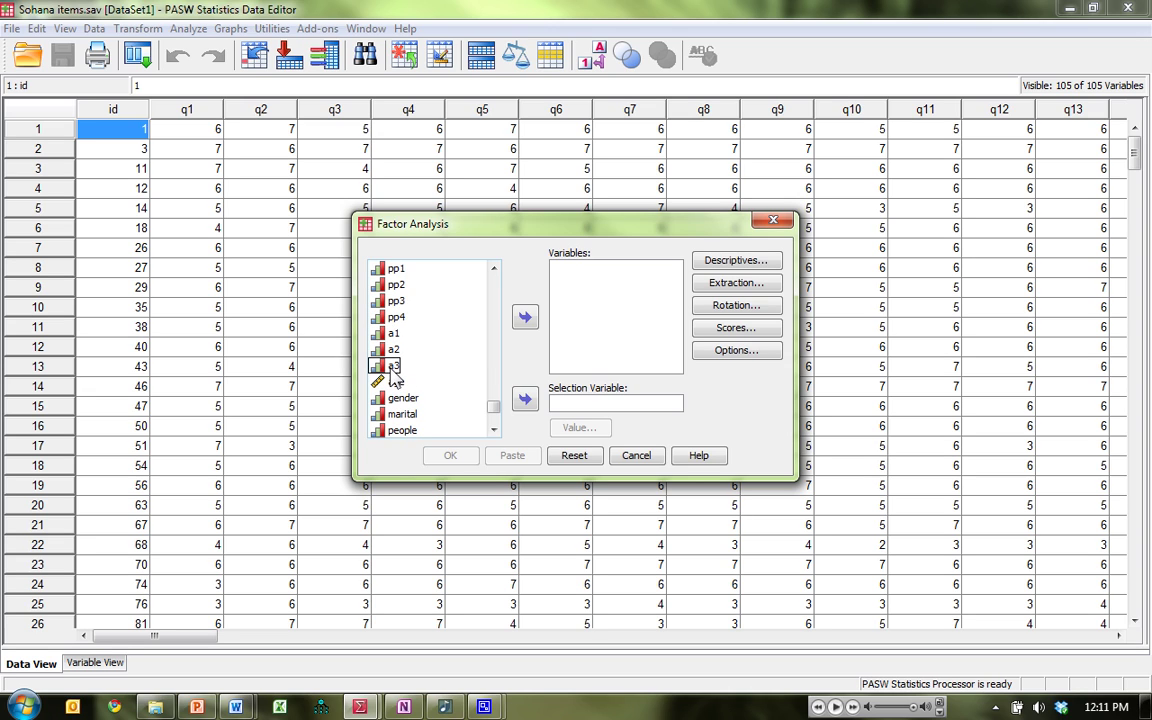
pyautogui.keyDown('shift'); pyautogui.click(395, 368); pyautogui.keyUp('shift')
pyautogui.click(524, 317)
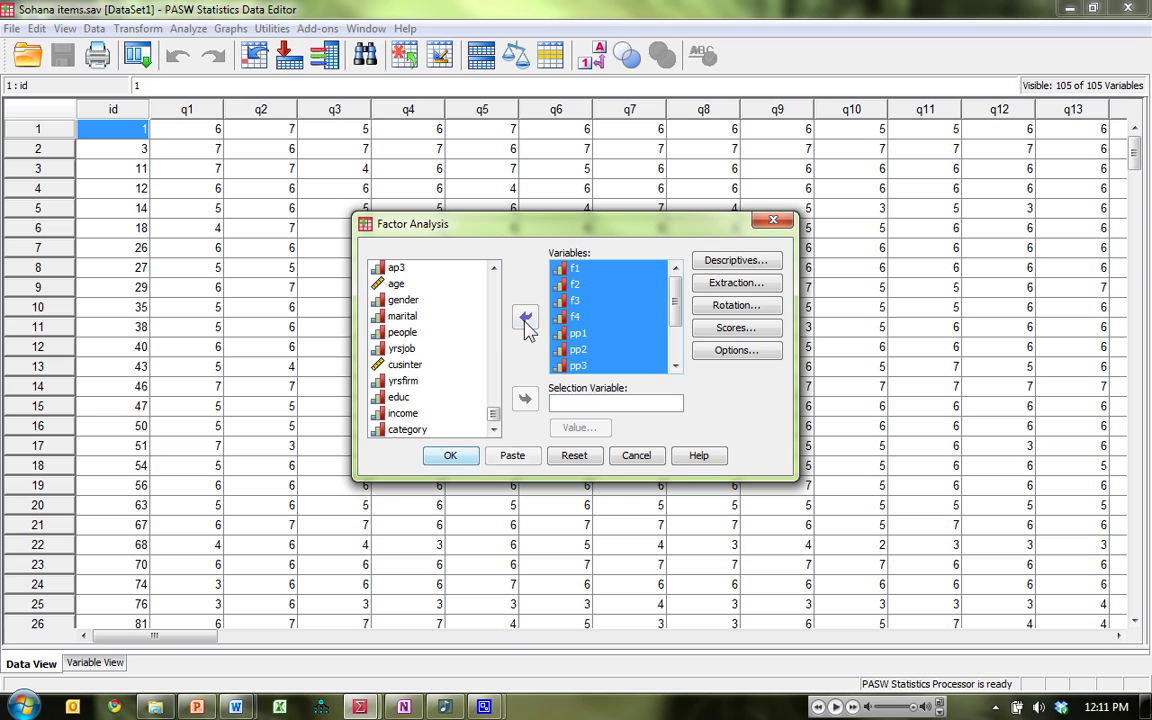
# - Request the KMO and Bartlett's test of sphericity in Descriptives
pyautogui.click(768, 262)
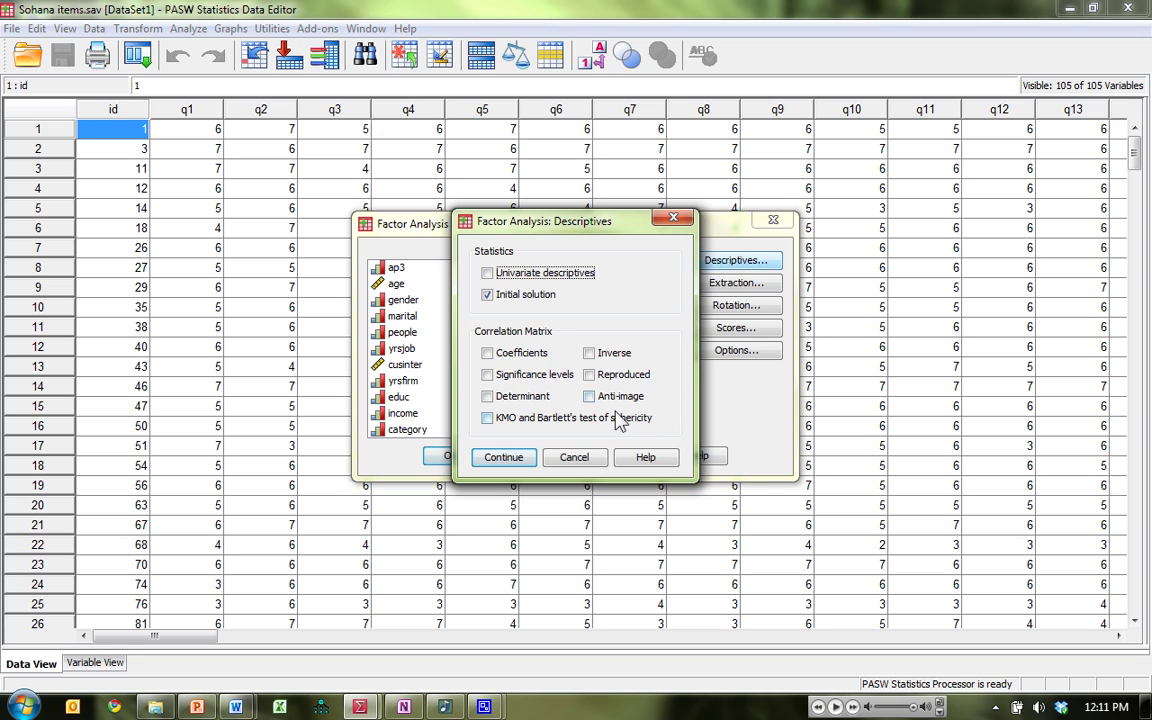
pyautogui.click(489, 420)
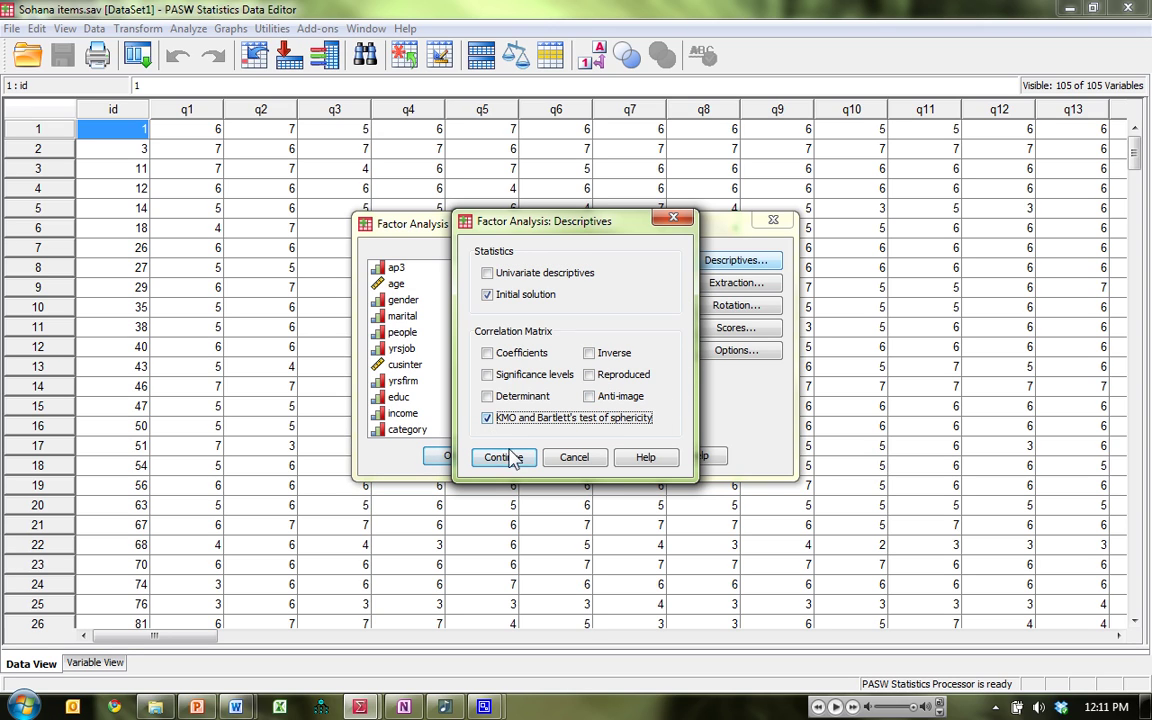
pyautogui.click(505, 462)
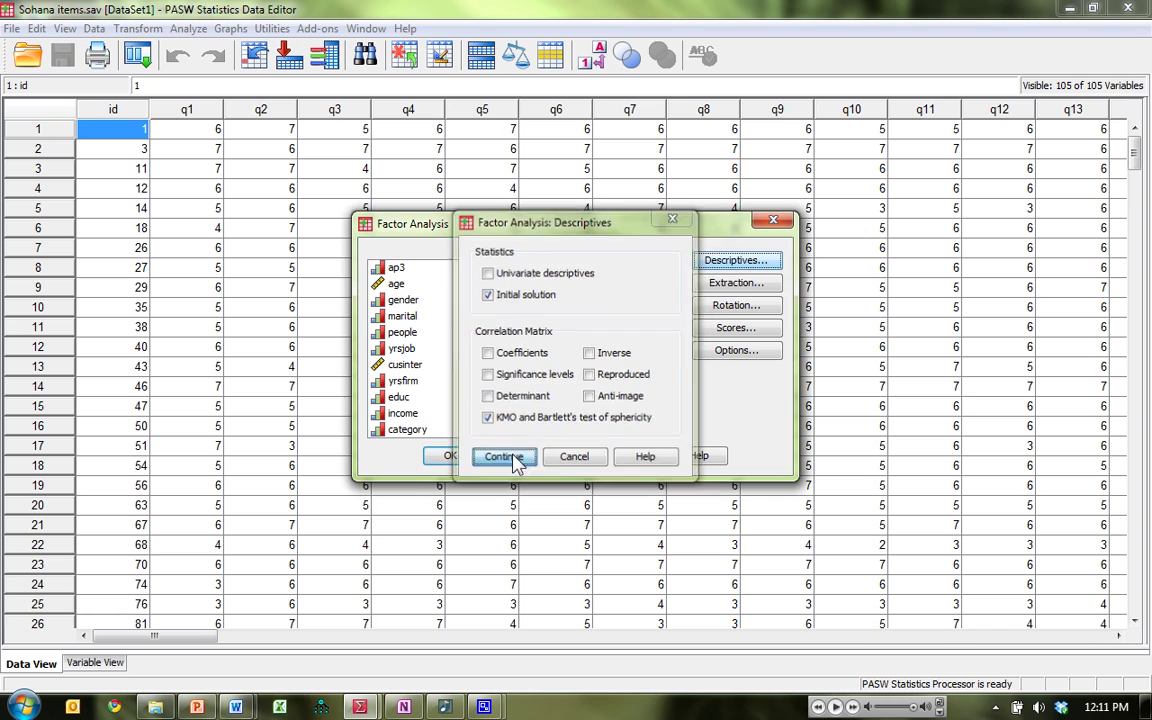
# - Set extraction to Principal axis factoring and add a scree plot
pyautogui.click(736, 283)
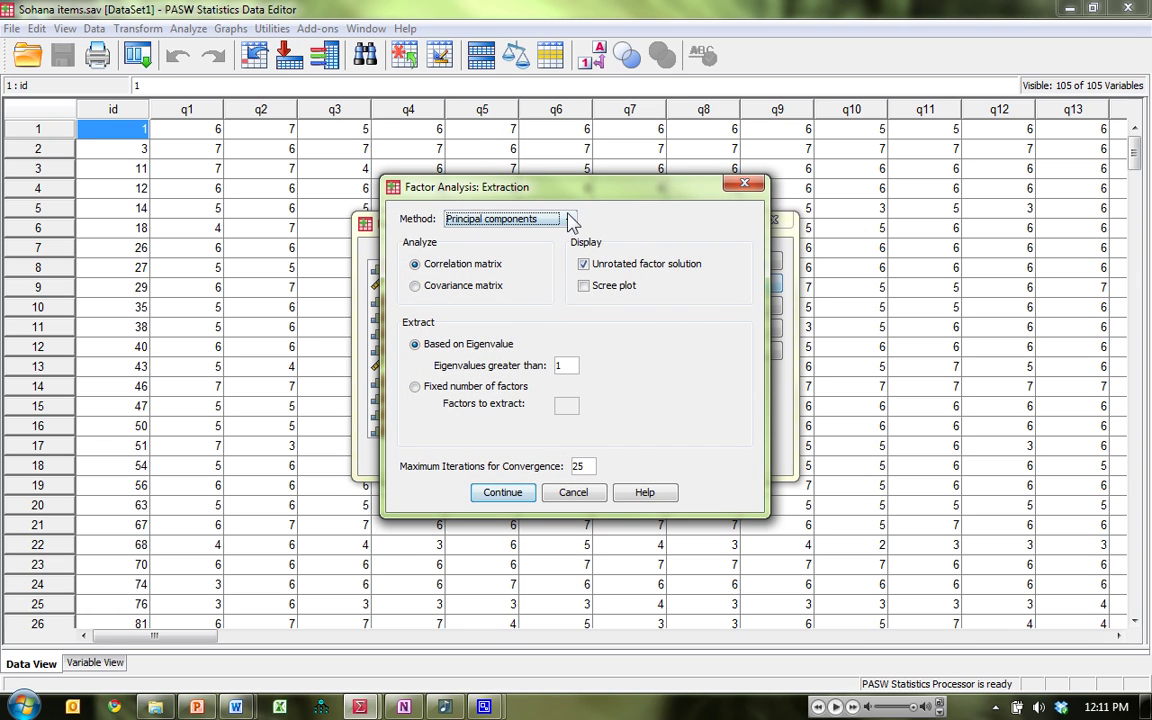
pyautogui.click(569, 222)
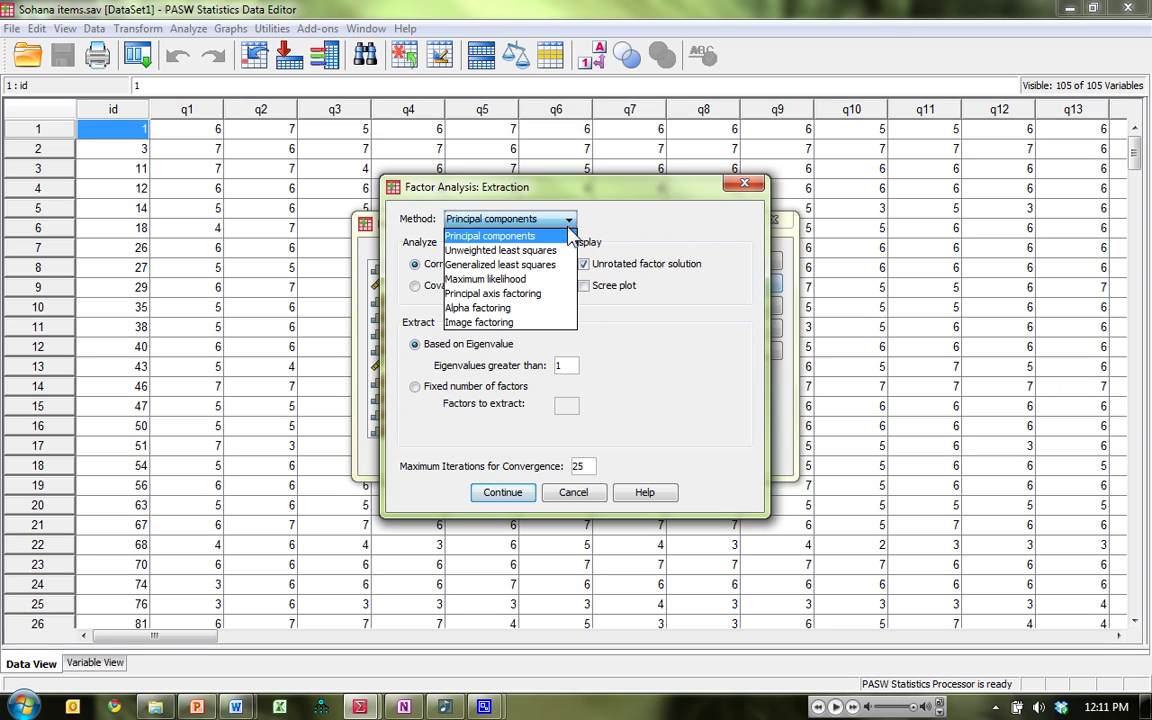
pyautogui.click(549, 302)
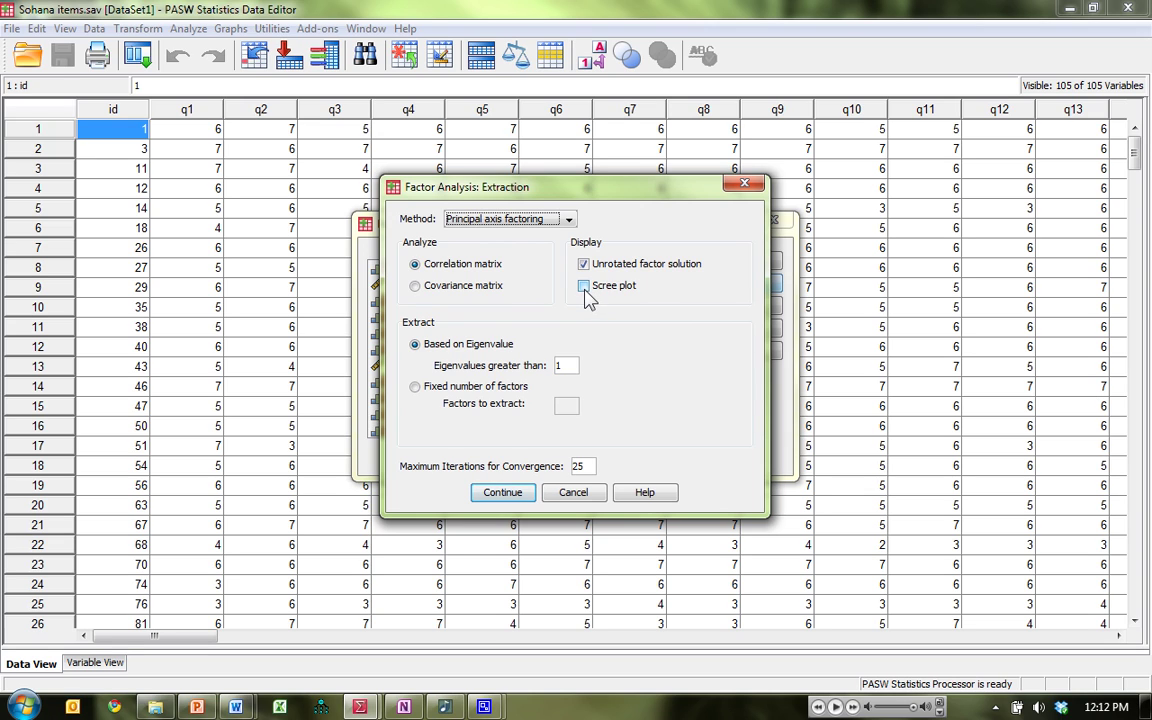
pyautogui.click(586, 290)
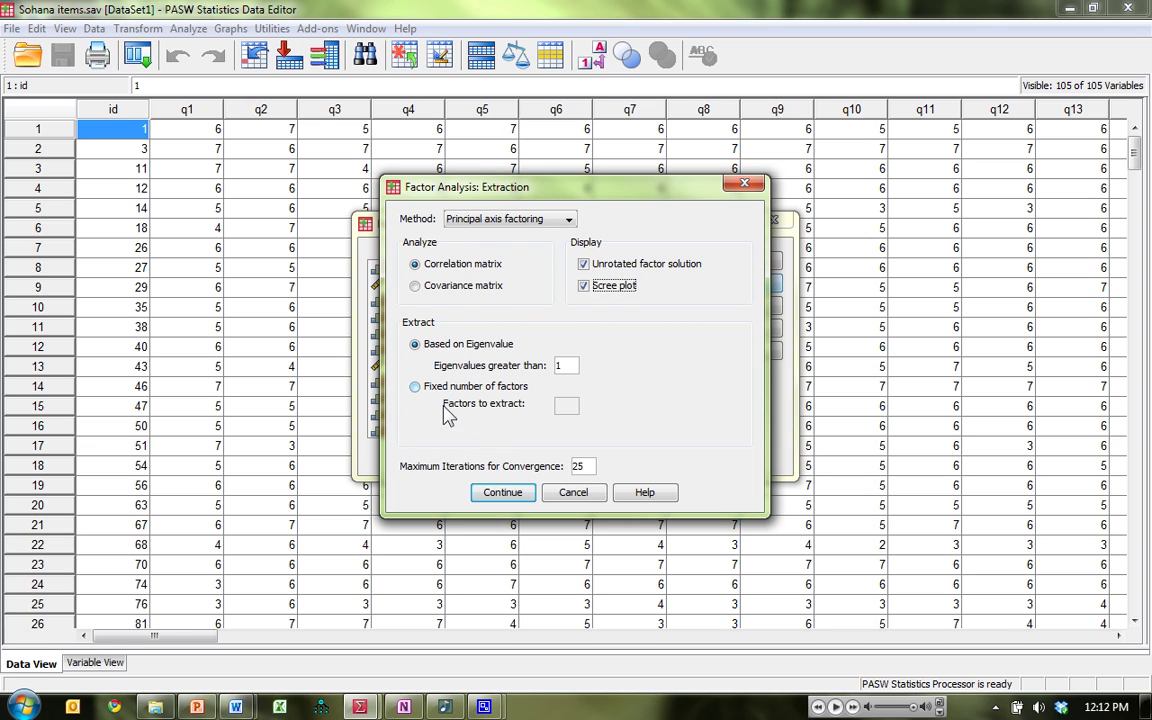
# - Confirm the extraction settings and choose Promax rotation
pyautogui.click(510, 493)
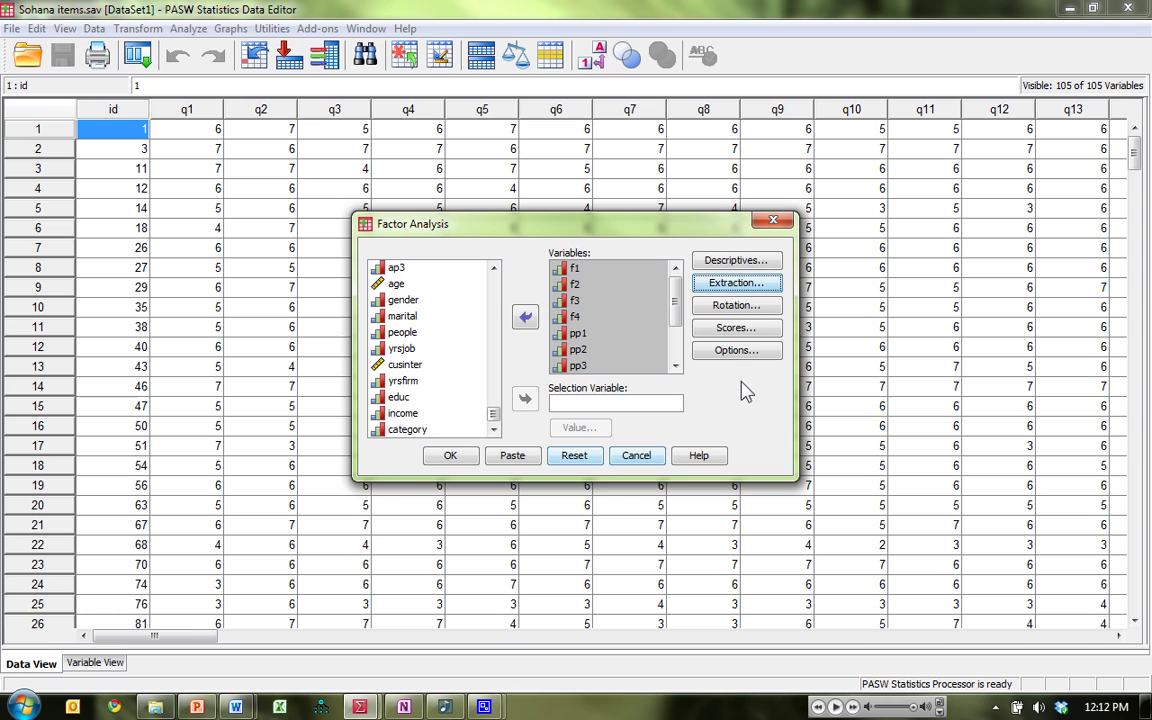
pyautogui.click(762, 308)
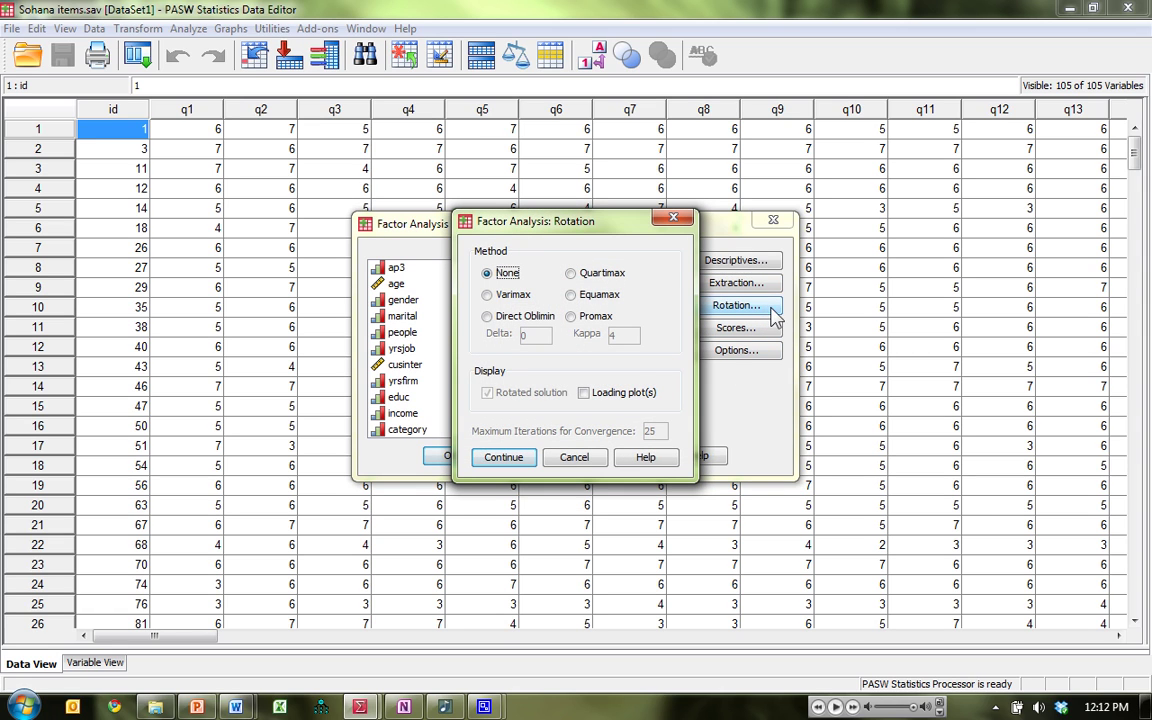
pyautogui.click(576, 320)
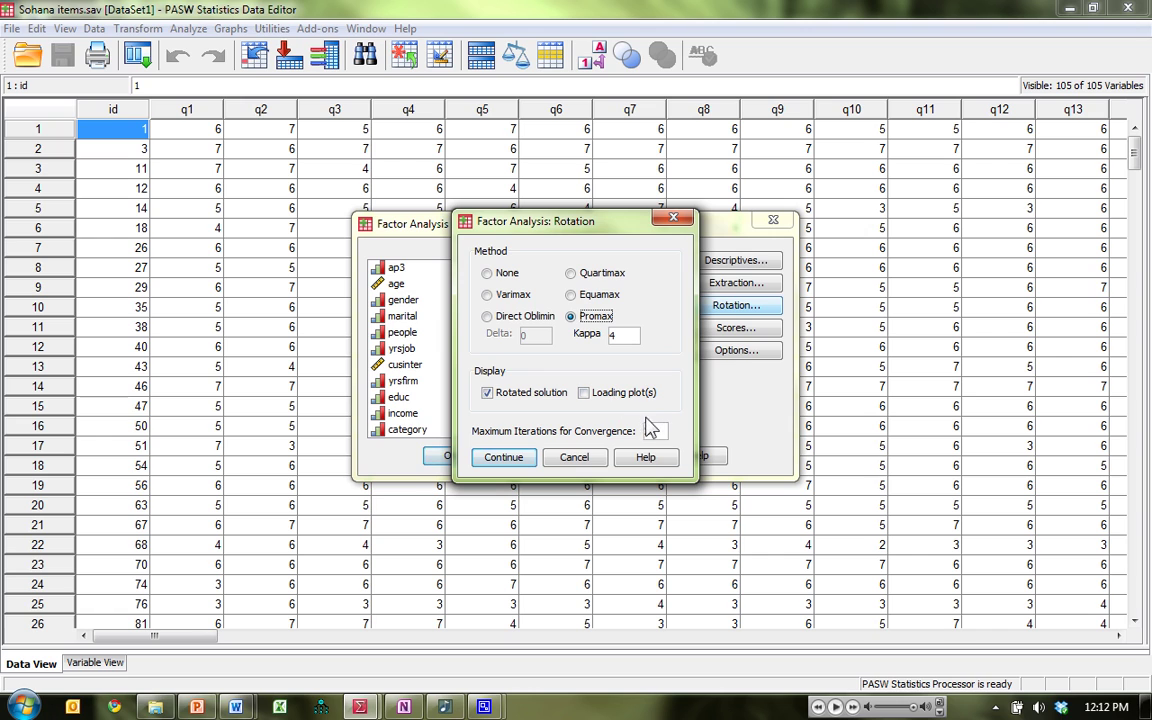
pyautogui.click(504, 457)
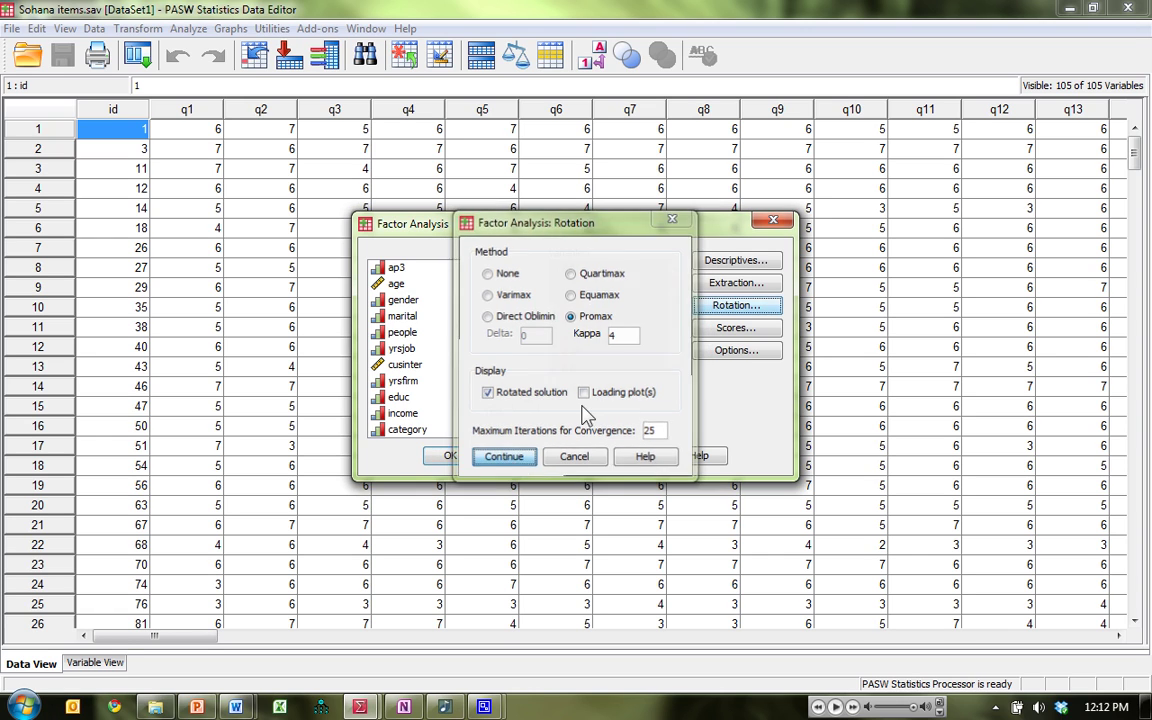
# - Leave factor scores unchanged and suppress coefficients with absolute value below .2
pyautogui.click(735, 328)
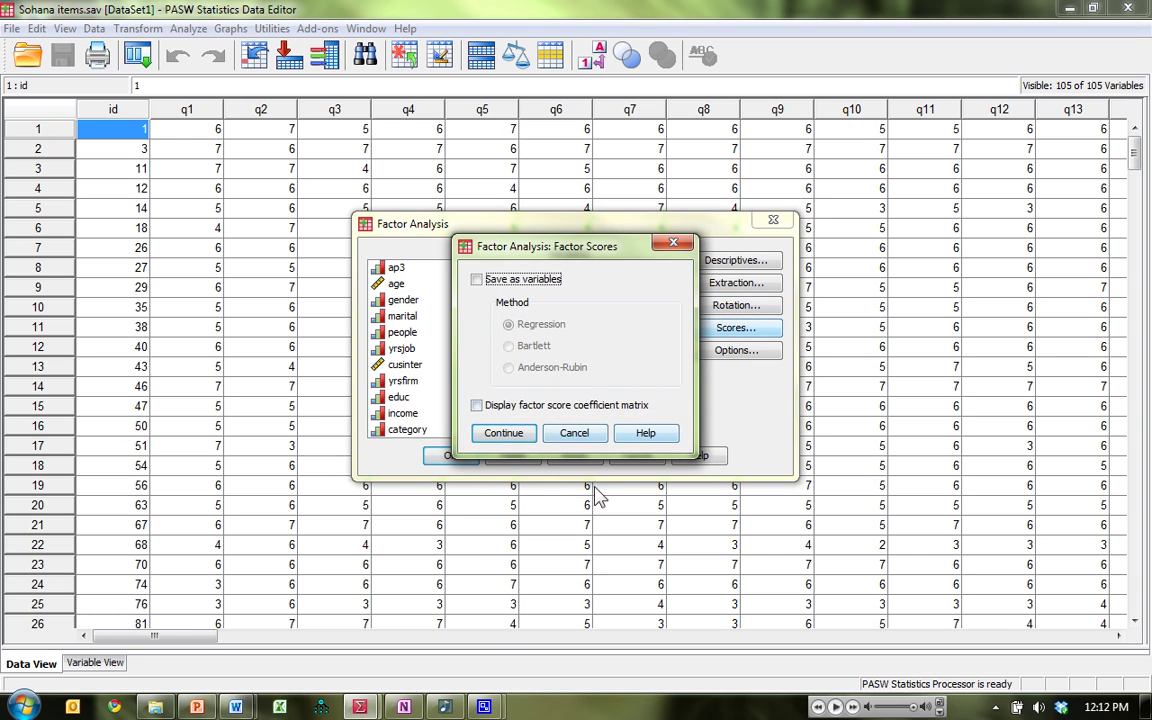
pyautogui.click(504, 433)
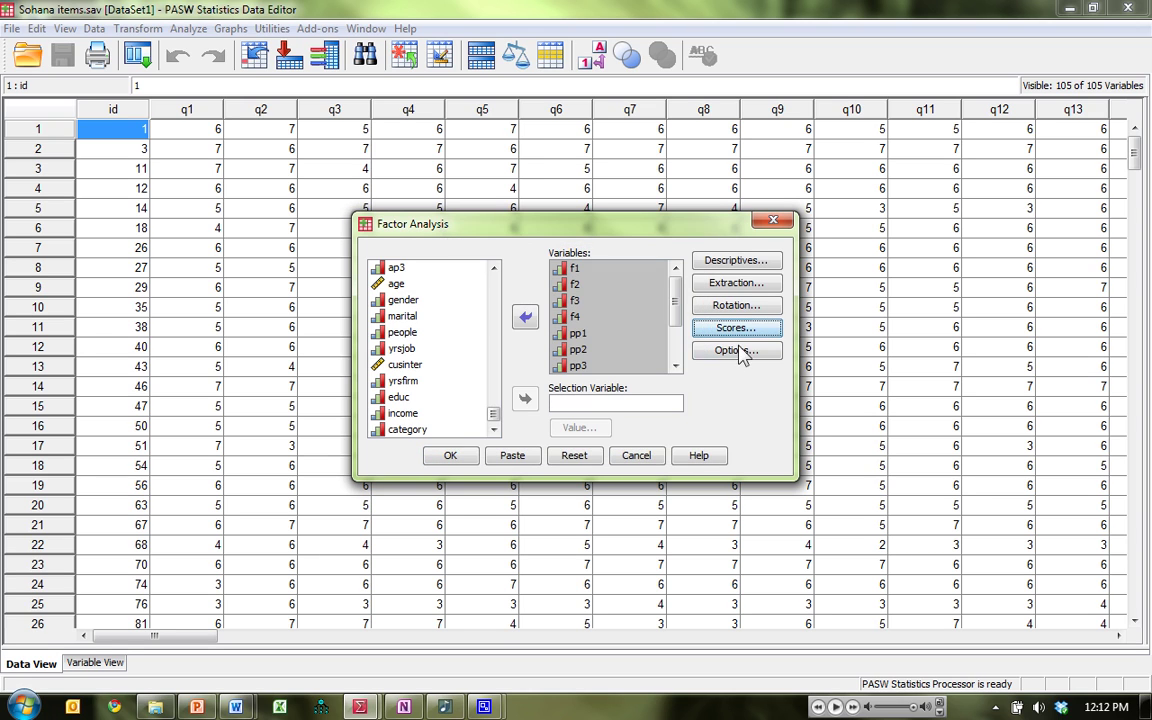
pyautogui.click(742, 352)
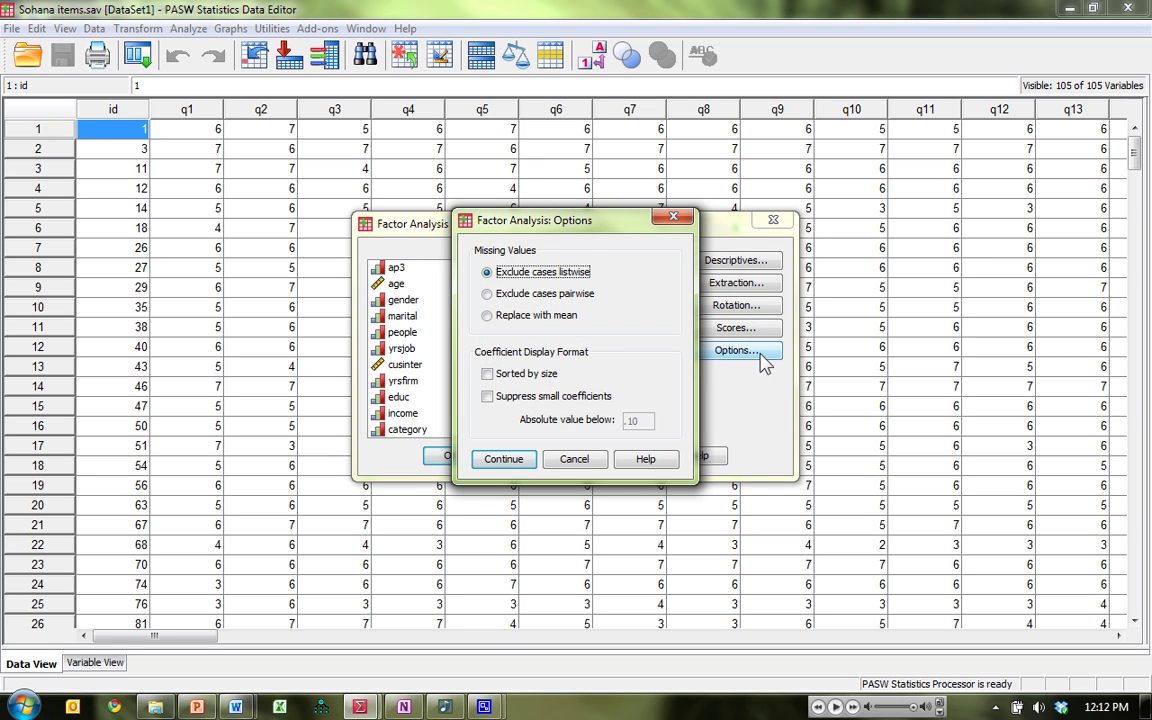
pyautogui.click(510, 404)
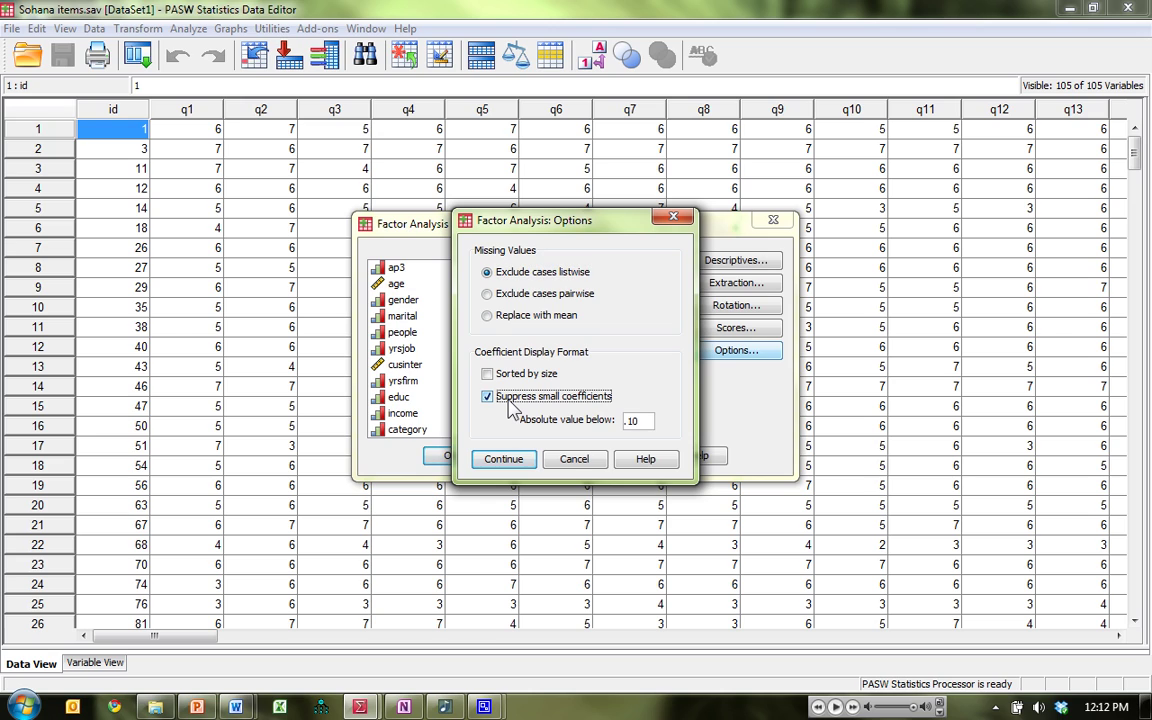
pyautogui.doubleClick(634, 420)
pyautogui.write('.2')
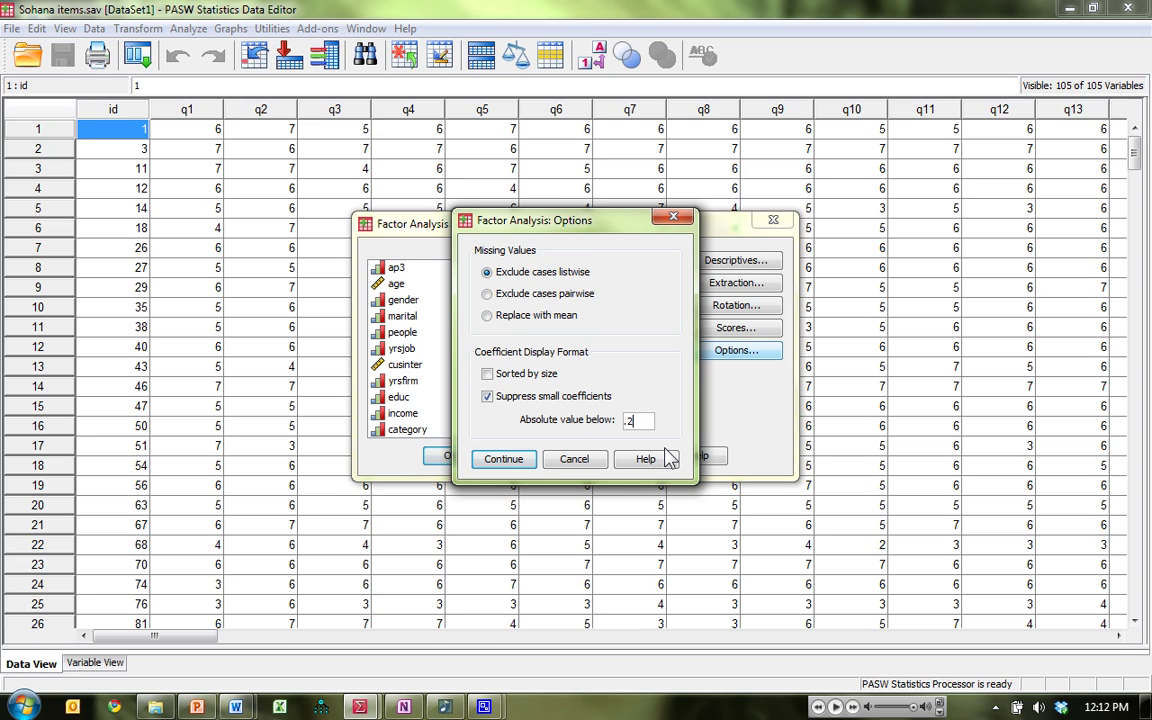
pyautogui.click(505, 462)
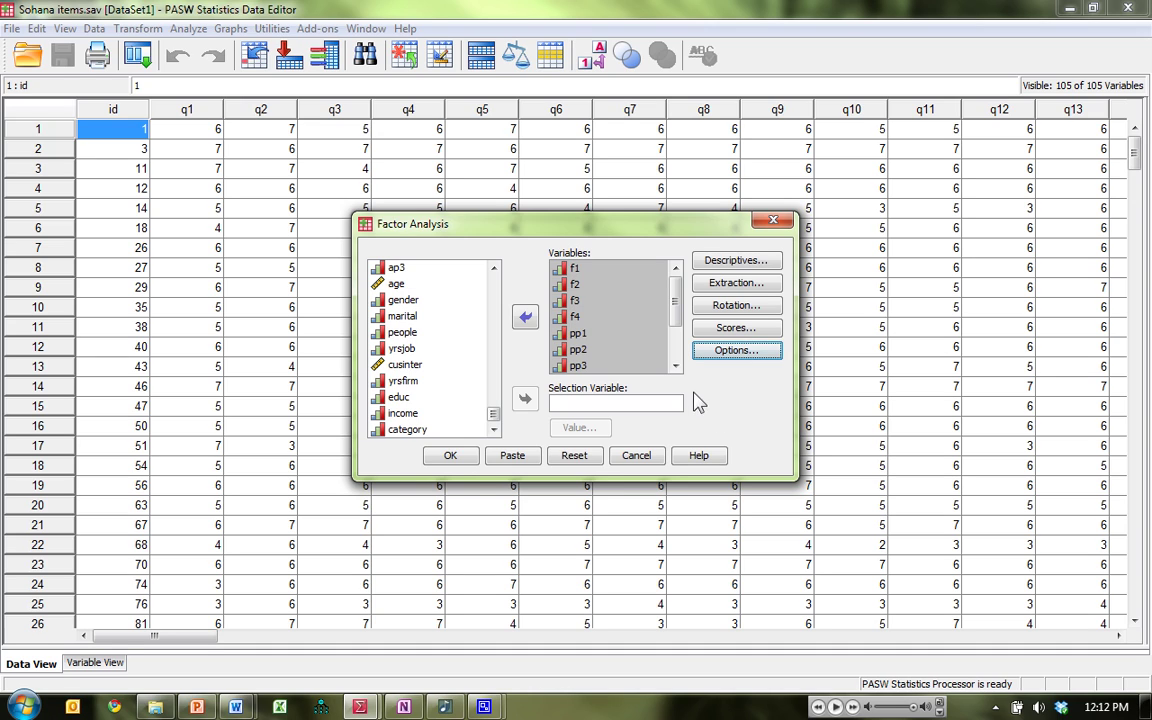
# - Run the factor analysis and select the KMO and Bartlett's Test table
pyautogui.click(450, 458)
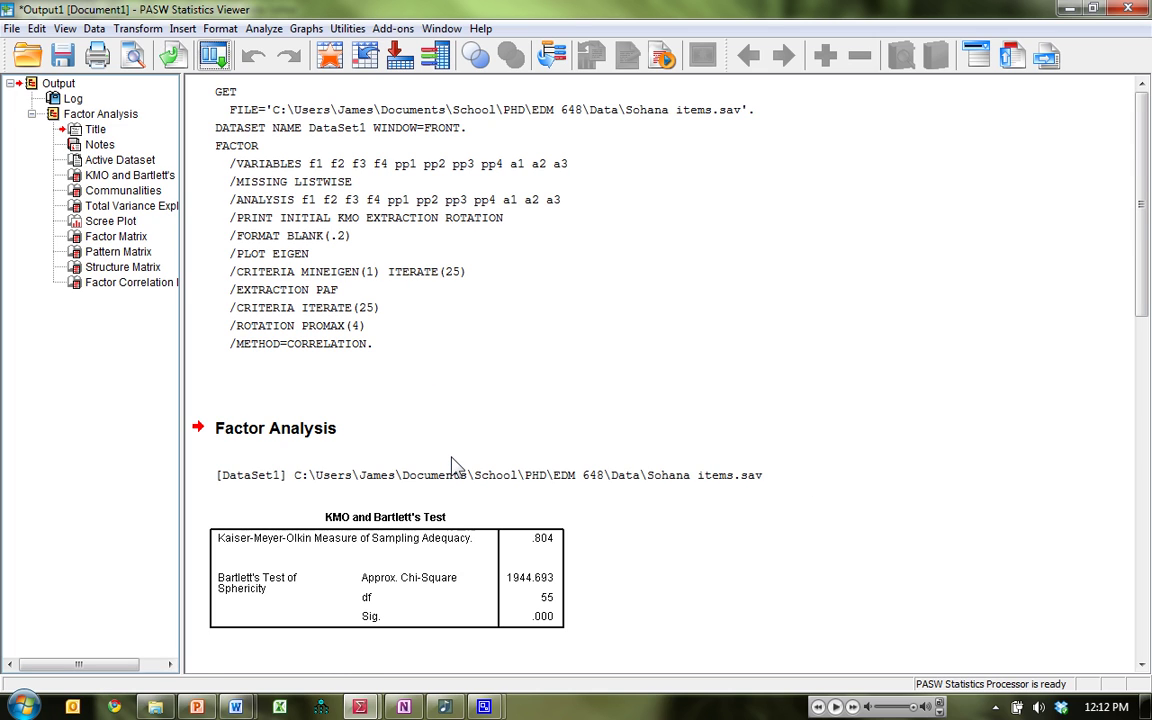
pyautogui.click(688, 428)
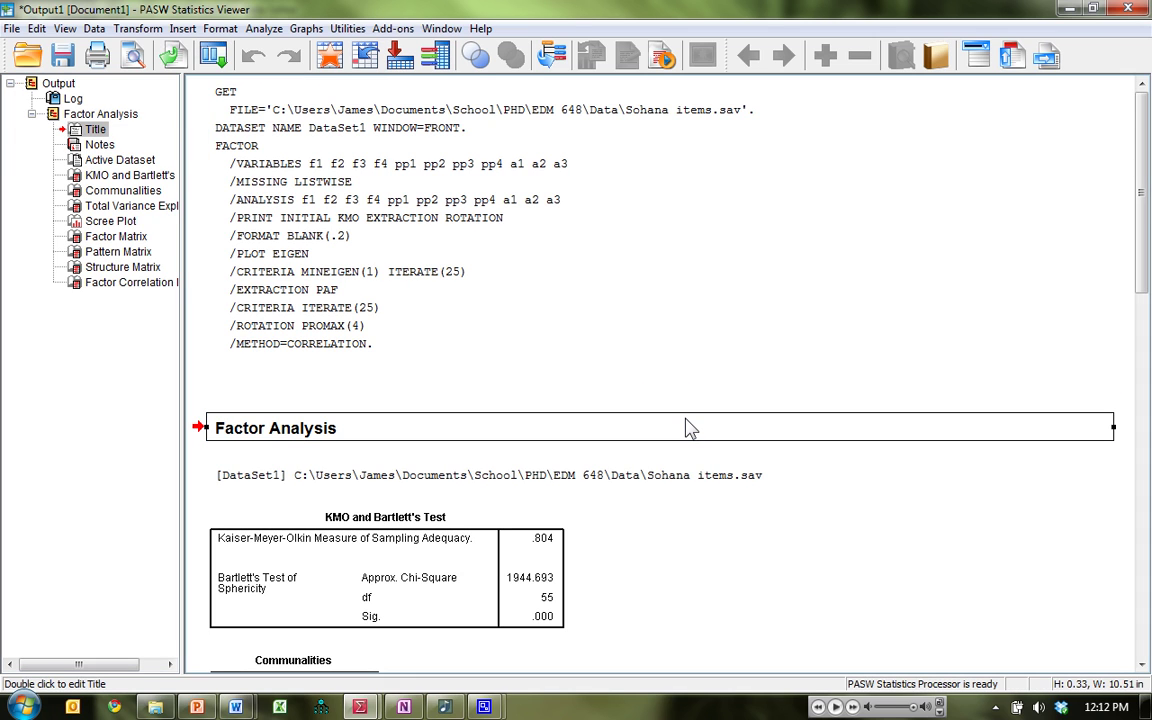
pyautogui.scroll(-5, 688, 428)
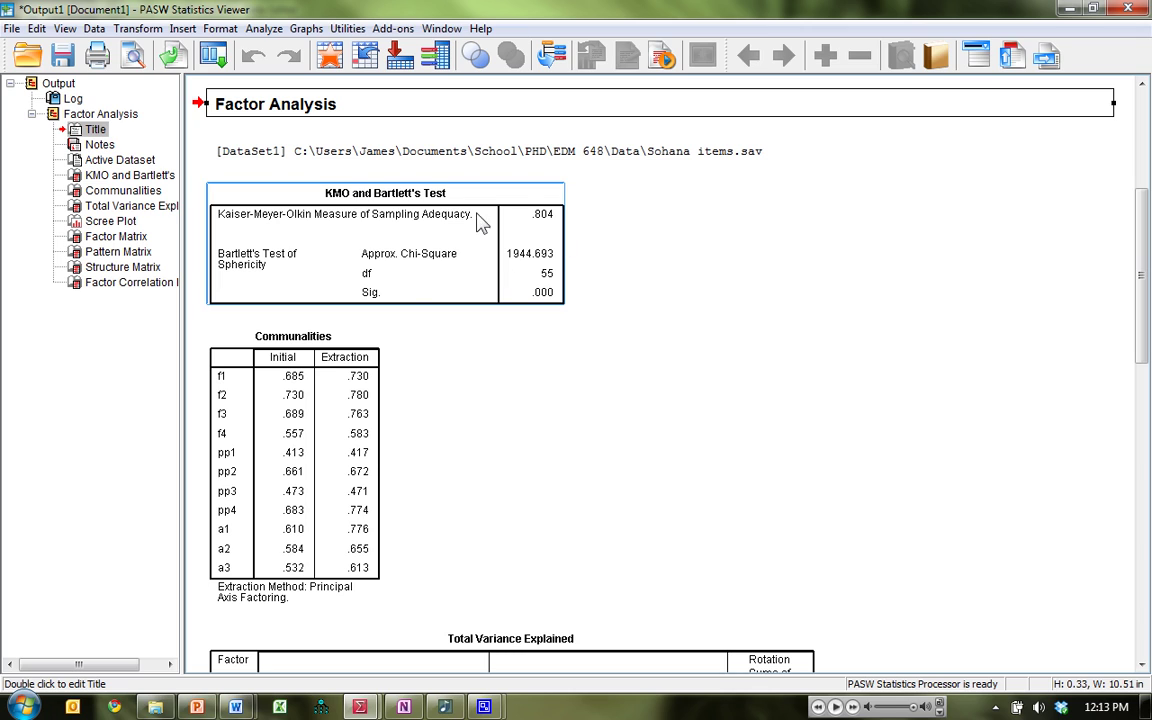
pyautogui.click(530, 205)
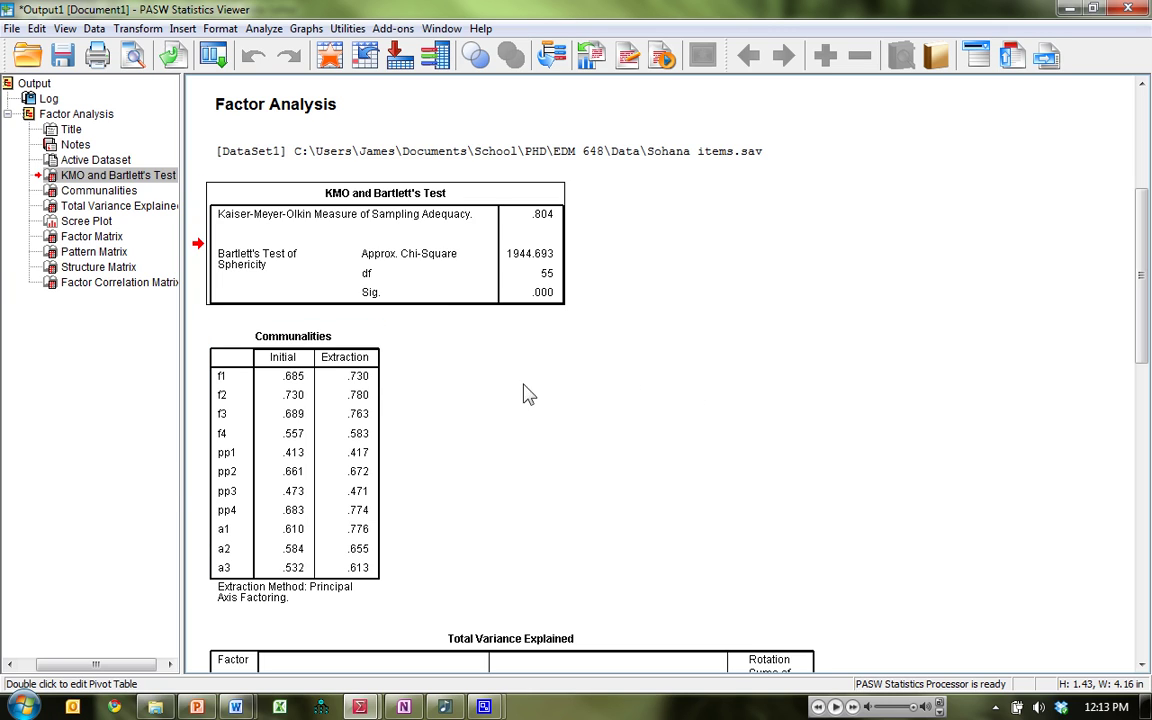
# - Scroll down to the Total Variance Explained table showing three factors, 65.754% cumulative
pyautogui.scroll(-5, 640, 412)
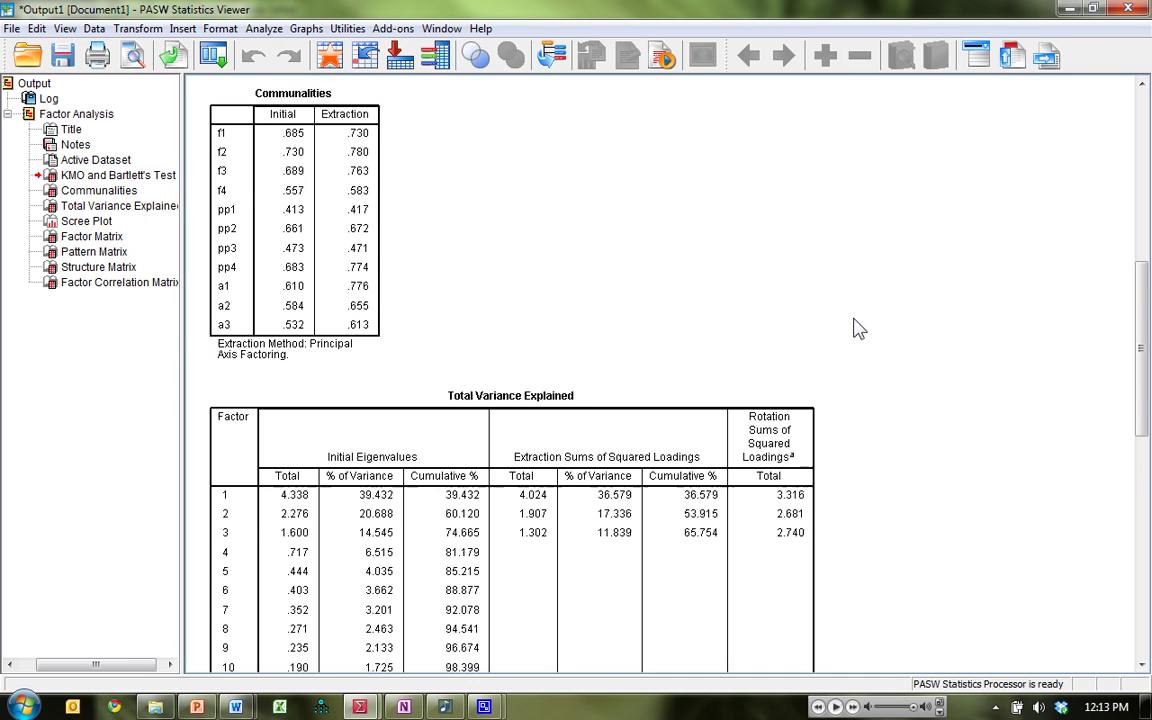
pyautogui.scroll(-5, 858, 330)
pyautogui.scroll(6, 858, 330)
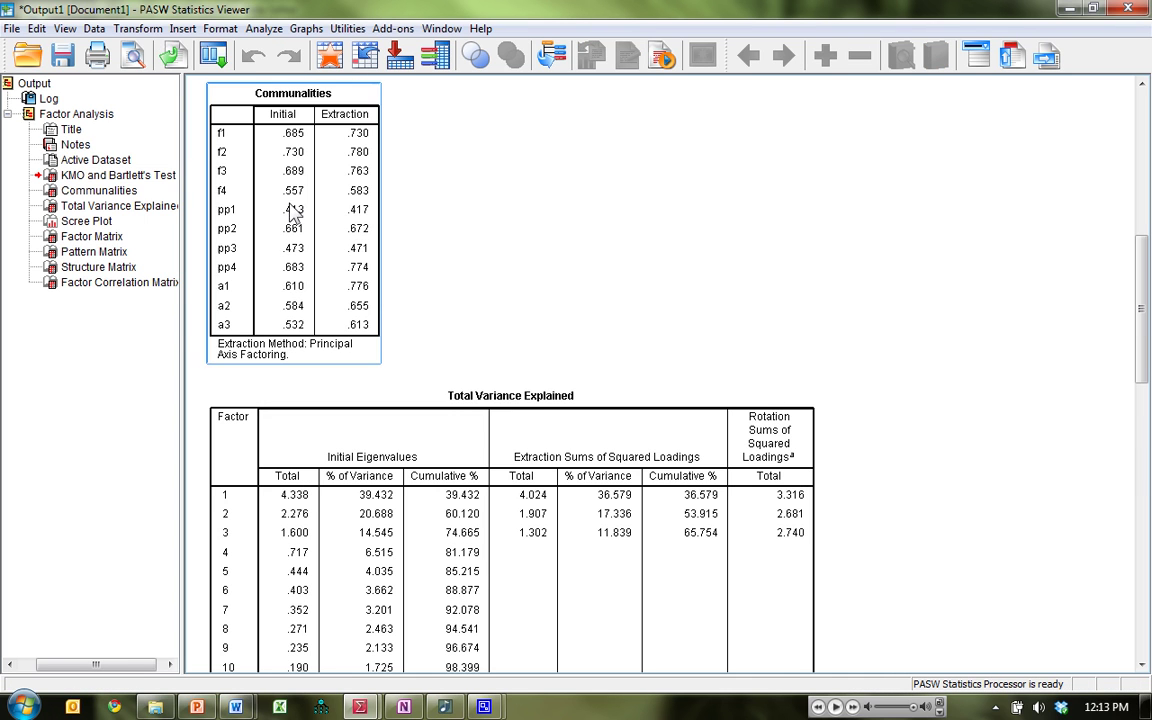
pyautogui.scroll(-4, 913, 321)
pyautogui.scroll(-2, 900, 380)
pyautogui.click(657, 240)
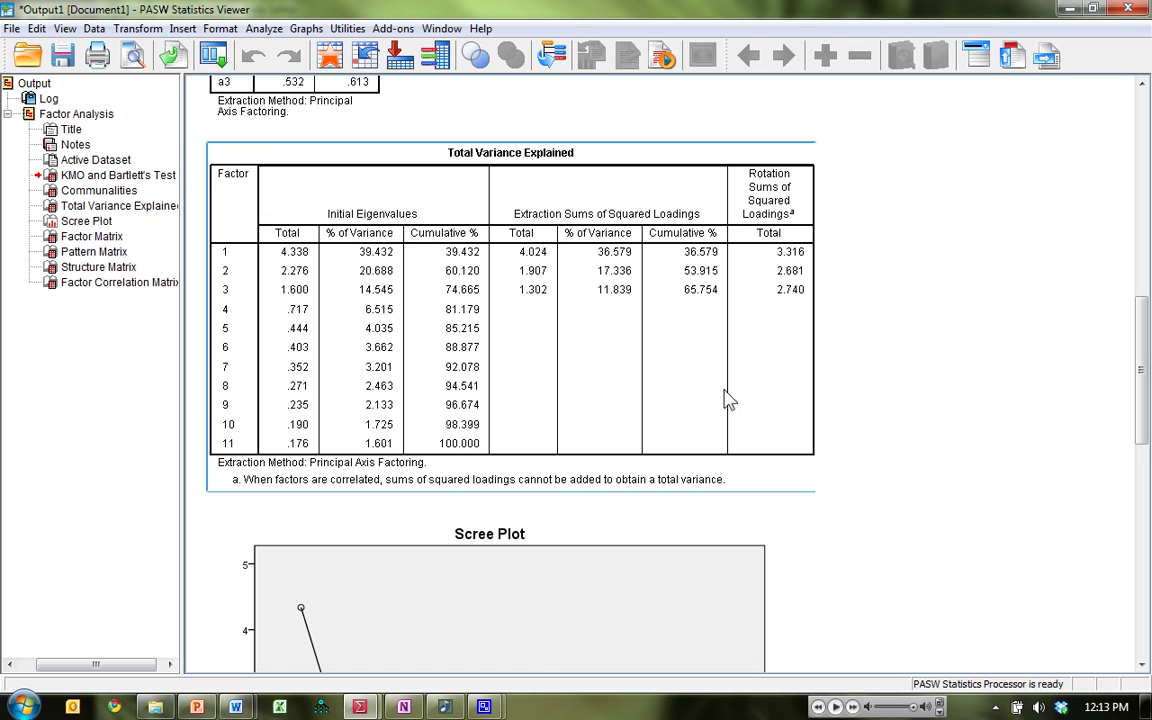
# - Review the scree plot, then scroll past the Factor Matrix to select the three-factor Pattern Matrix
pyautogui.scroll(-5, 882, 380)
pyautogui.click(517, 329)
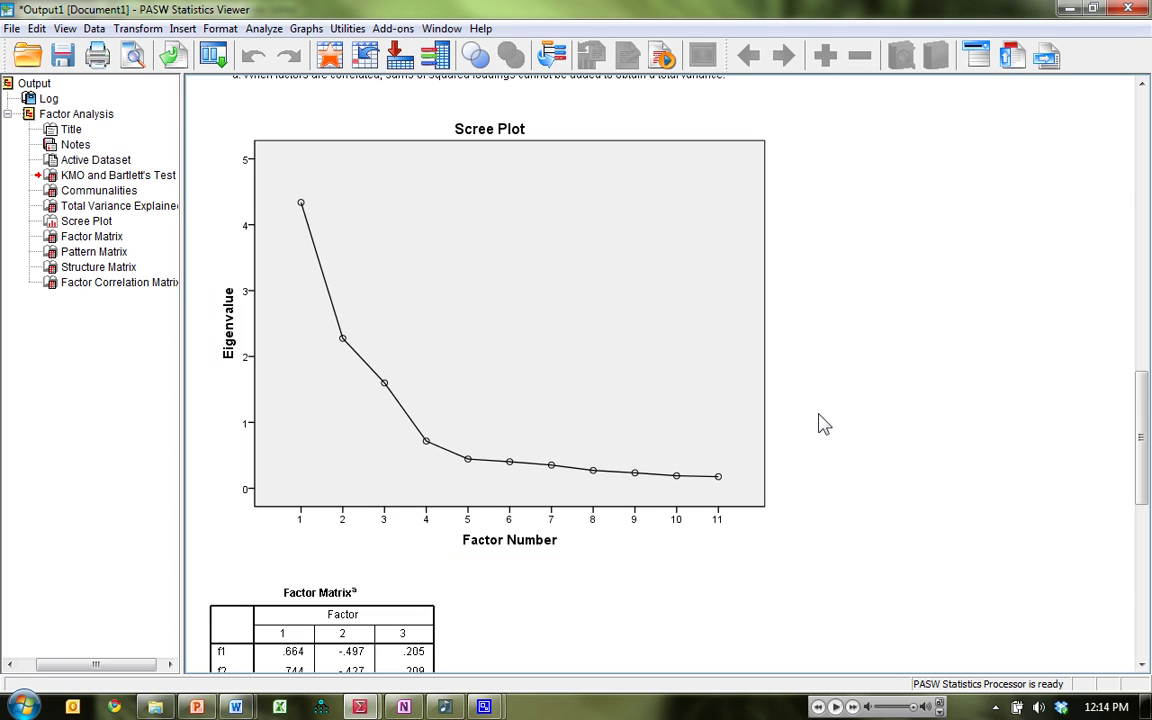
pyautogui.scroll(-6, 842, 420)
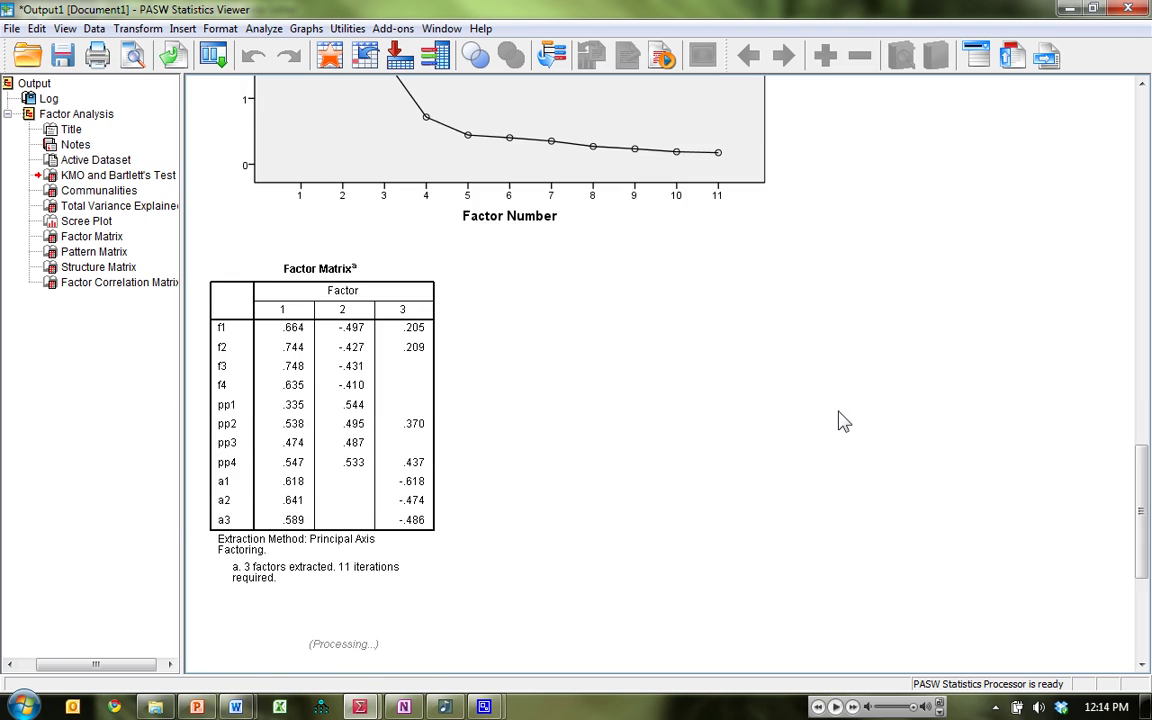
pyautogui.scroll(-2, 650, 432)
pyautogui.scroll(-6, 576, 437)
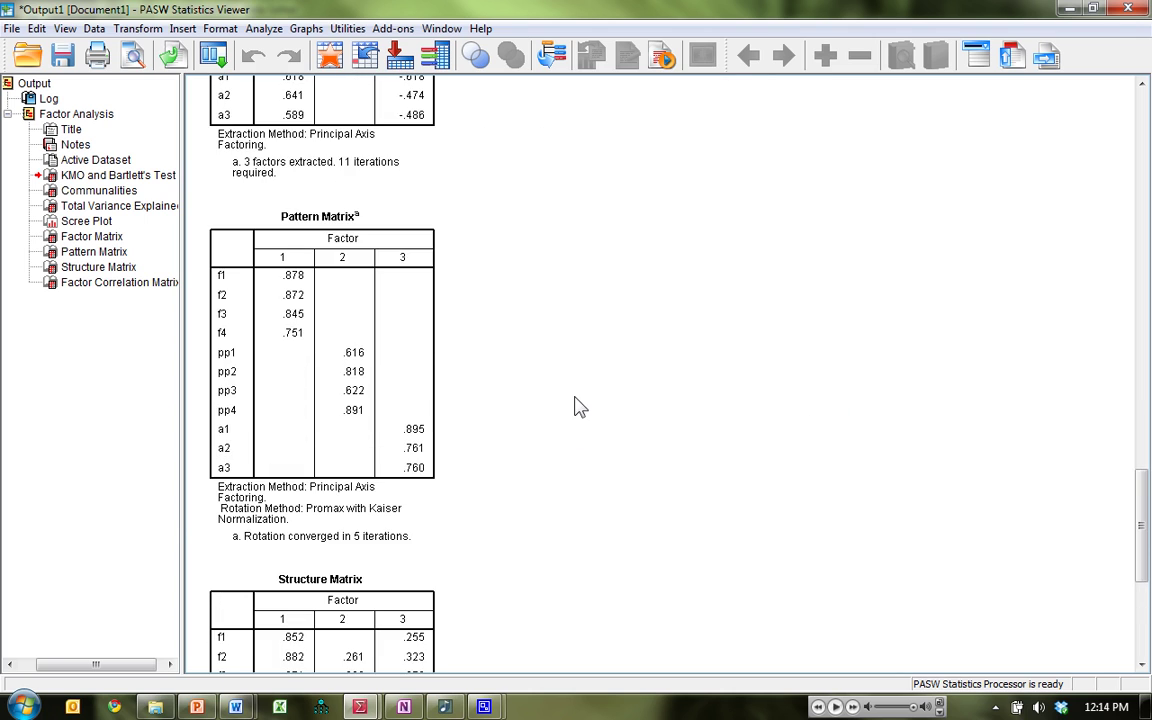
pyautogui.scroll(-2, 589, 416)
pyautogui.click(410, 252)
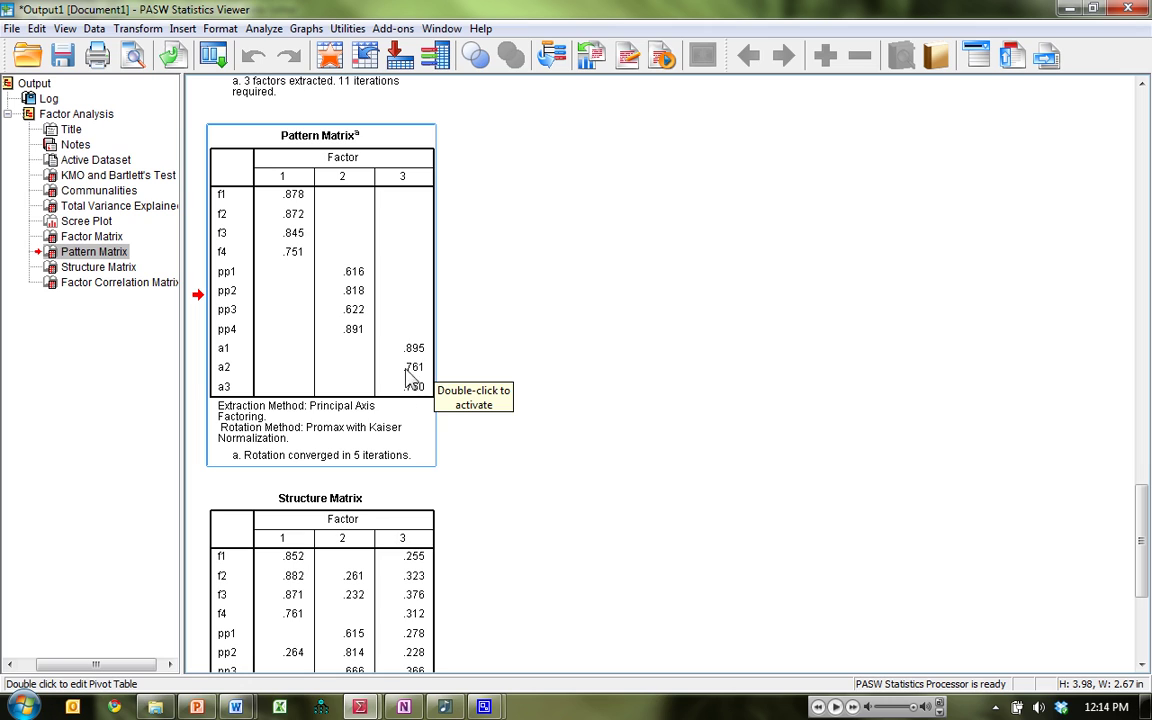
# - Scroll down to inspect the Structure Matrix and Factor Correlation Matrix
pyautogui.click(553, 386)
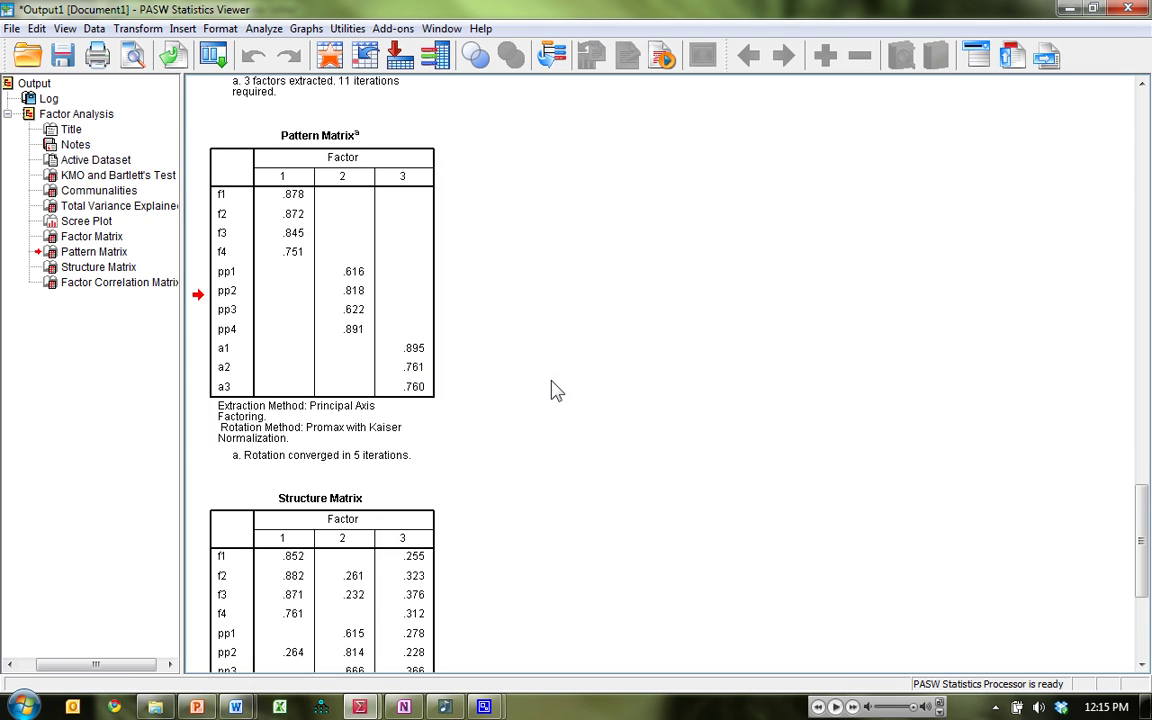
pyautogui.scroll(-3, 553, 388)
pyautogui.scroll(-1, 556, 390)
pyautogui.click(414, 527)
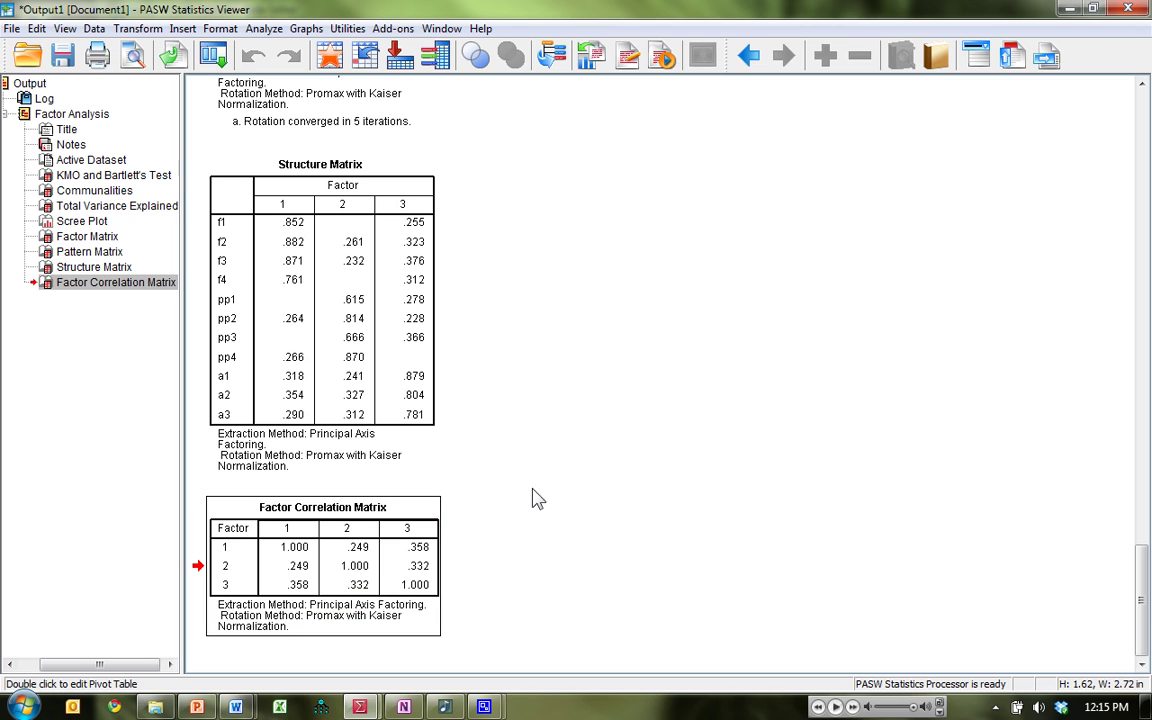
# - Return to the Pattern Matrix and show the Recall Recently Used Dialogs list
pyautogui.scroll(6, 555, 405)
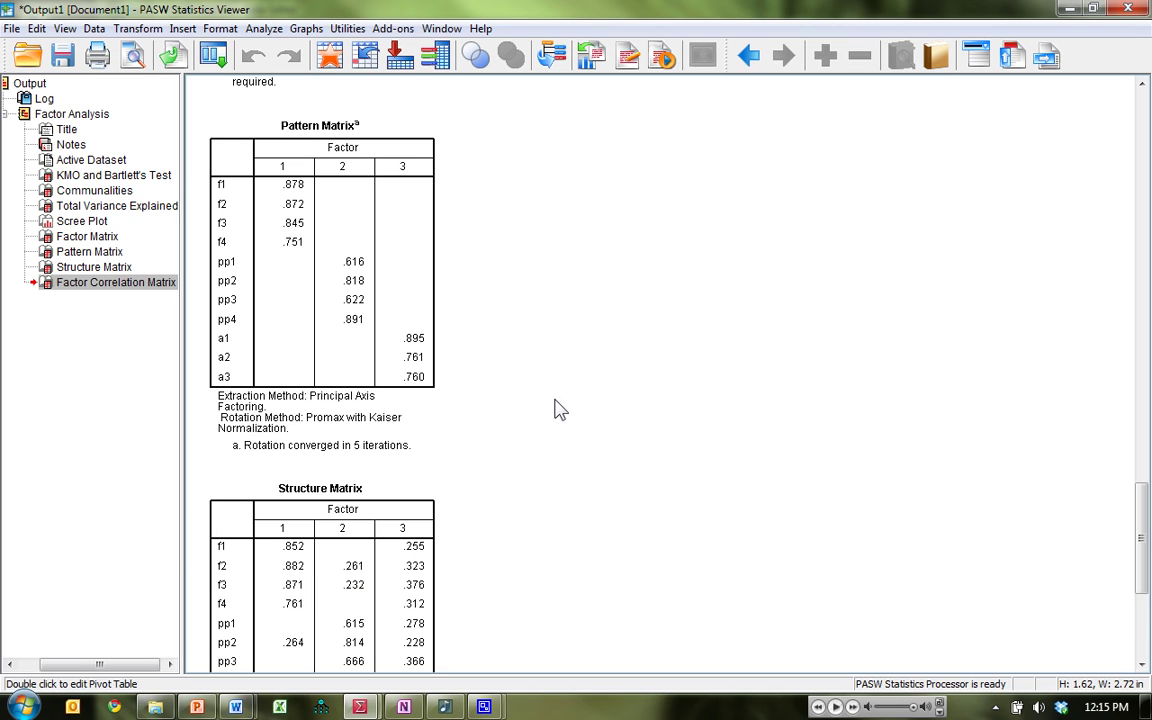
pyautogui.click(322, 208)
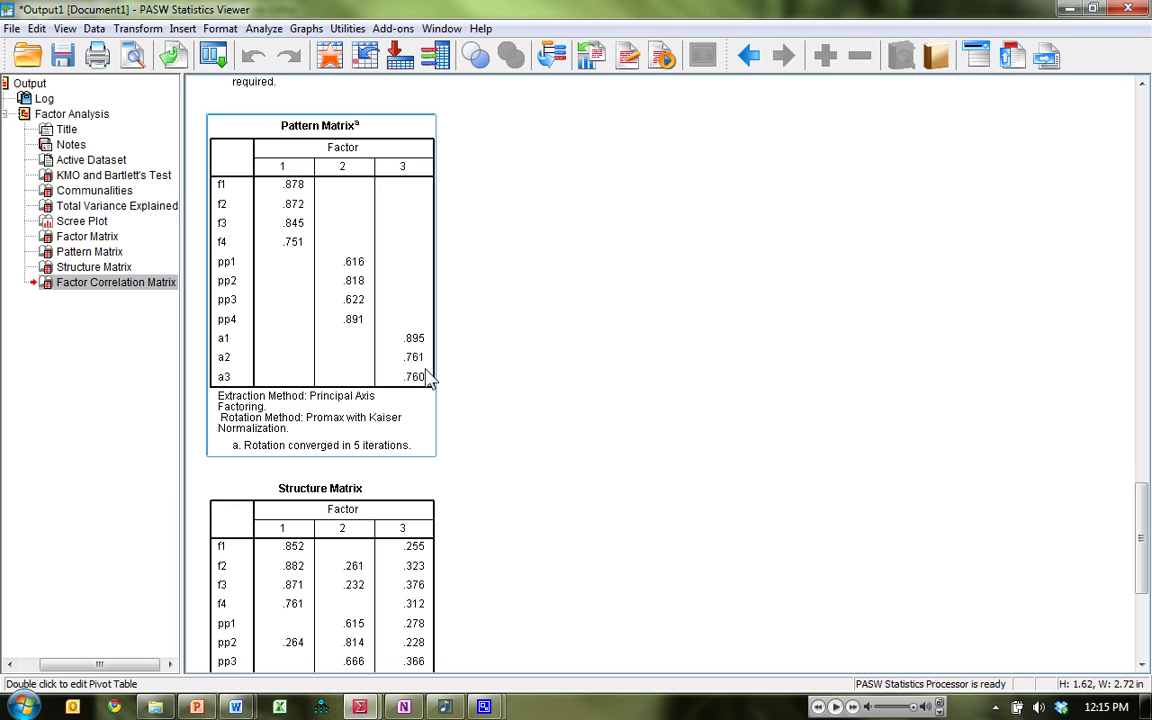
pyautogui.click(215, 57)
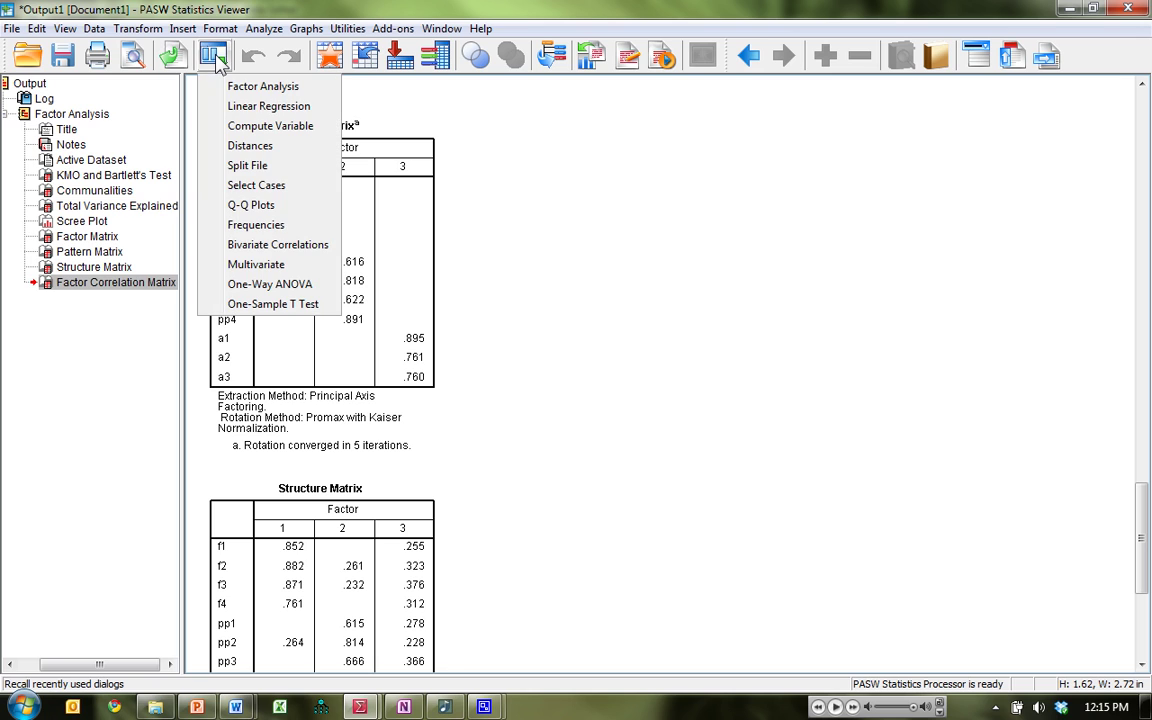
# - Reopen Factor Analysis from recent dialogs and remove all current variables
pyautogui.click(323, 87)
pyautogui.click(598, 301)
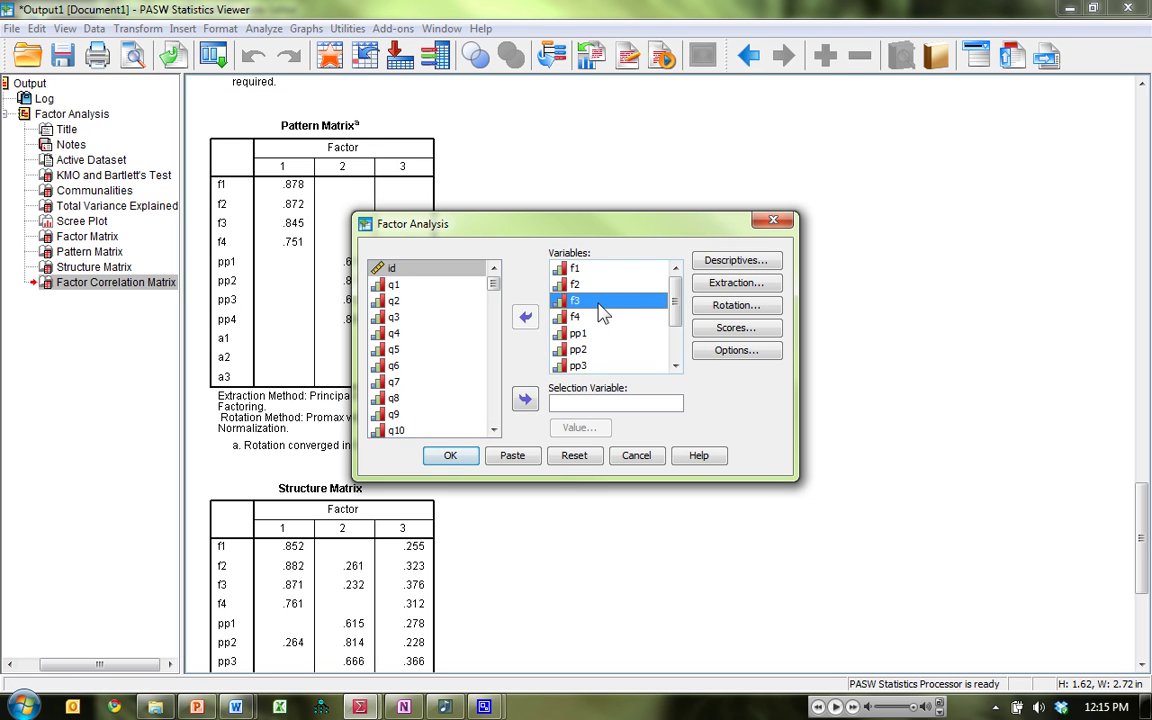
pyautogui.hotkey('ctrl', 'a')
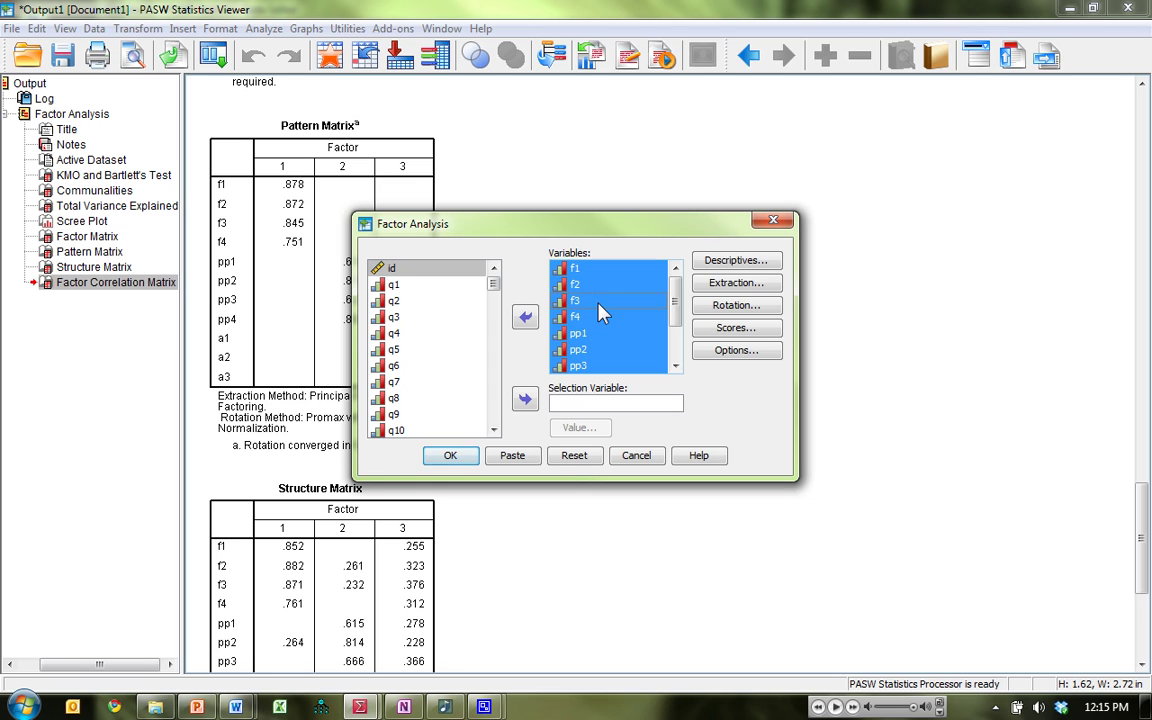
pyautogui.click(527, 317)
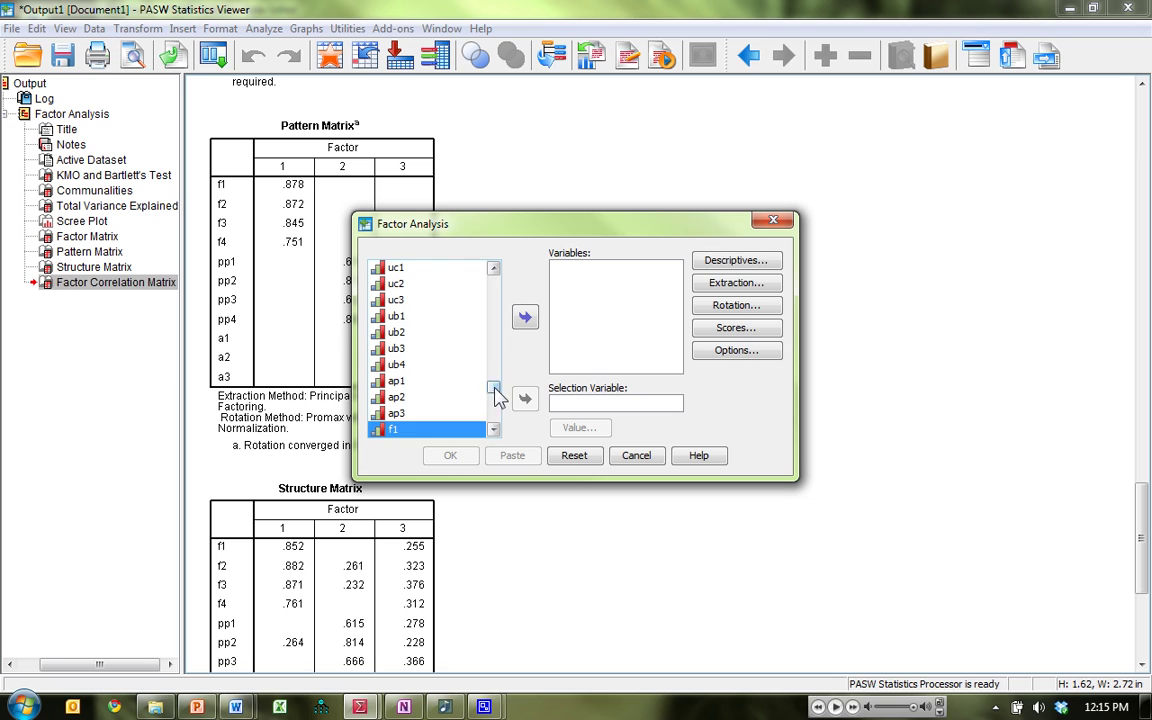
# - Add items q1 through p7 as analysis variables and run the analysis
pyautogui.moveTo(493, 391); pyautogui.dragTo(492, 277)
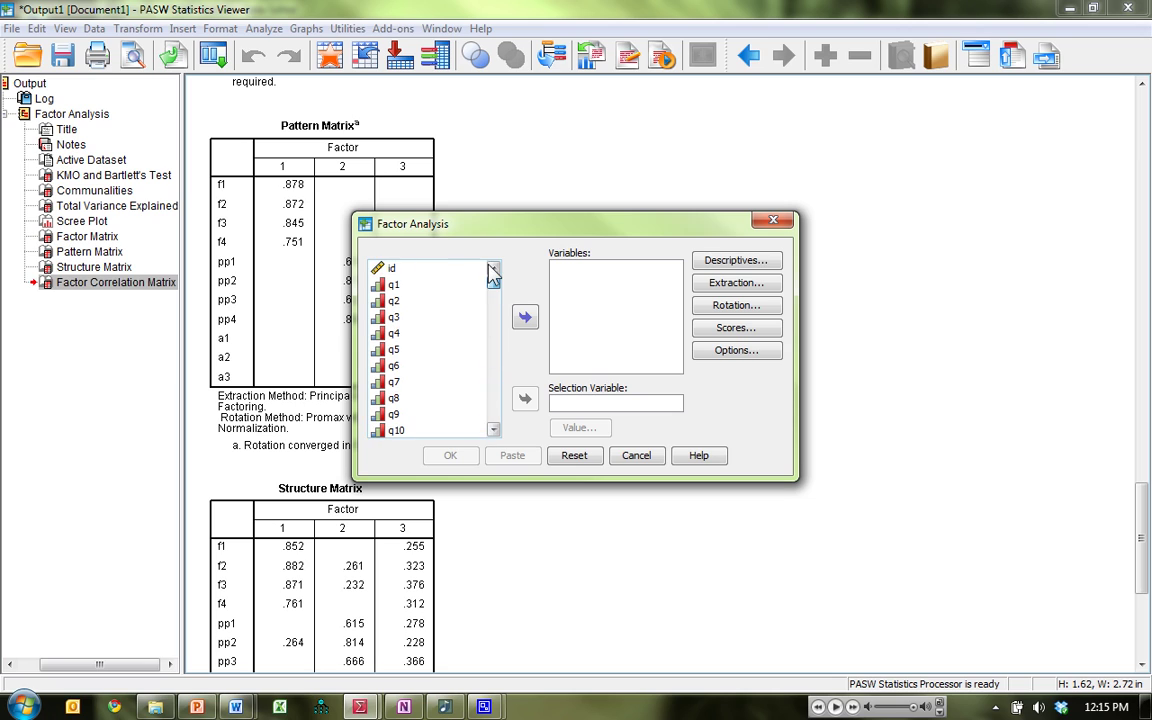
pyautogui.click(405, 287)
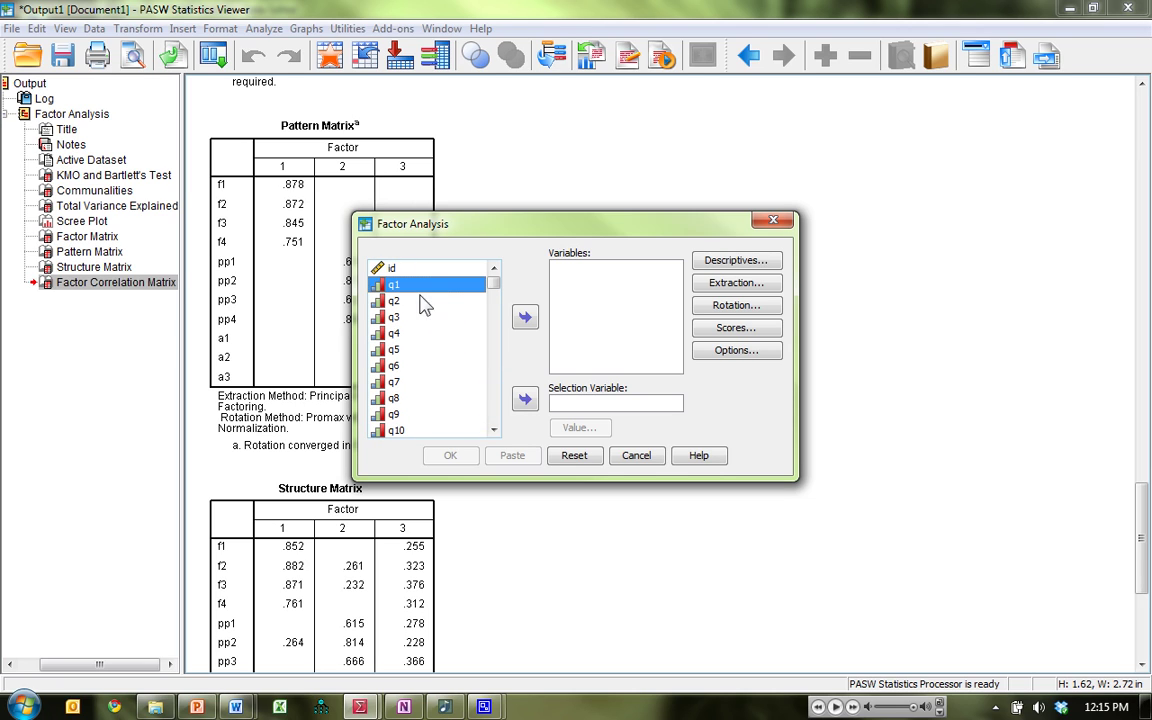
pyautogui.scroll(-5, 428, 318)
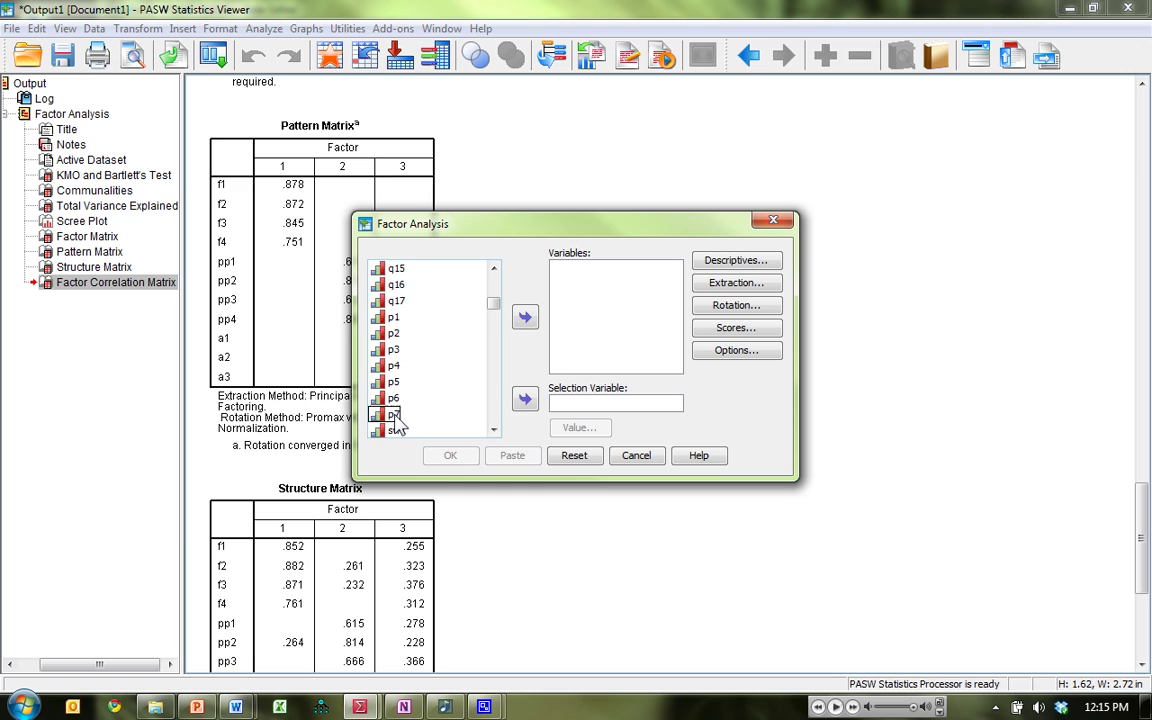
pyautogui.keyDown('shift'); pyautogui.click(395, 416); pyautogui.keyUp('shift')
pyautogui.click(525, 317)
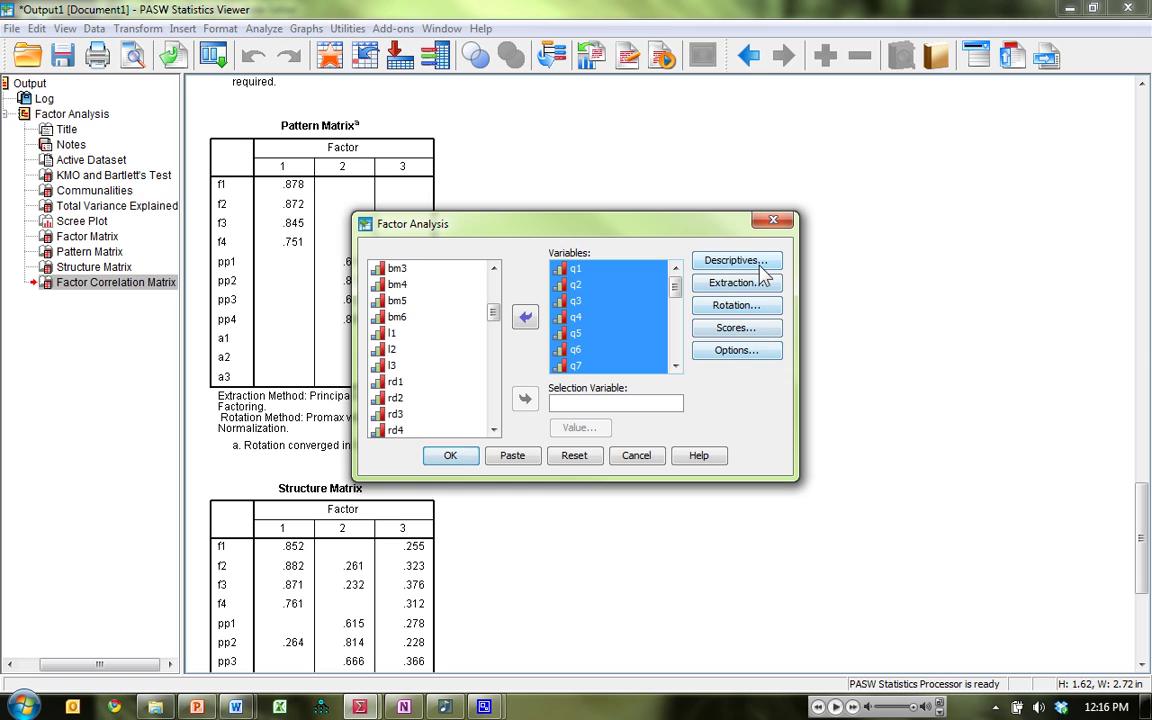
pyautogui.click(450, 456)
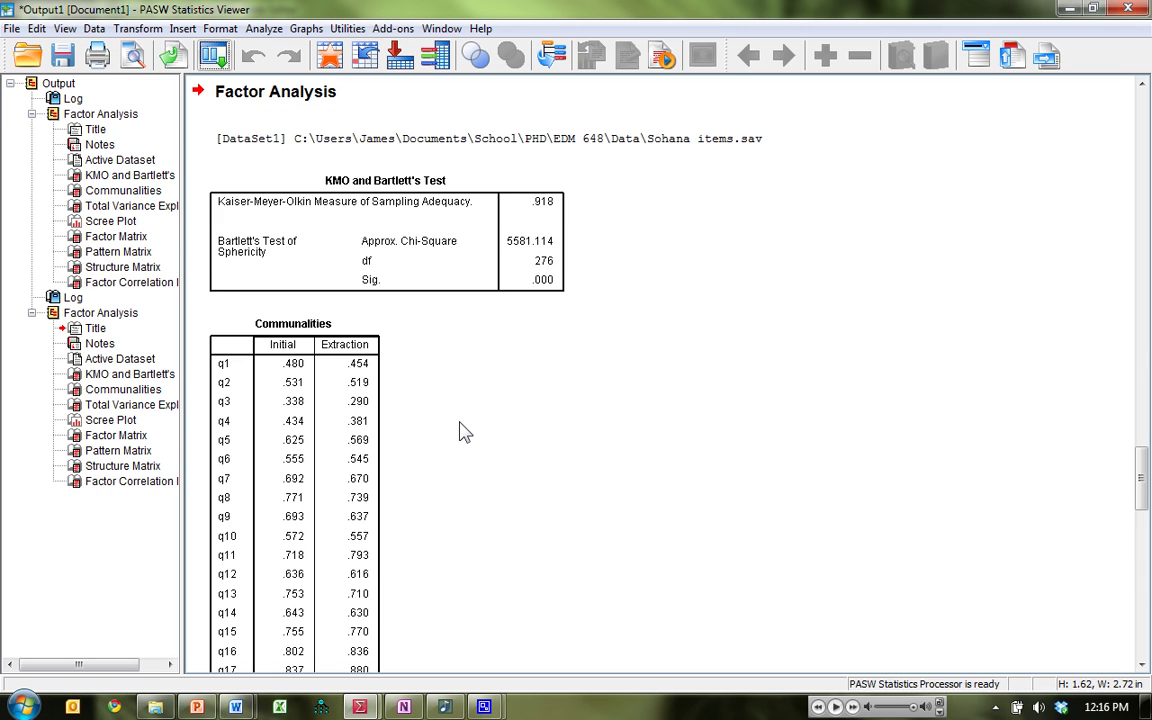
# - Check the new KMO (.918) and Bartlett's test table and the Communalities table
pyautogui.click(555, 288)
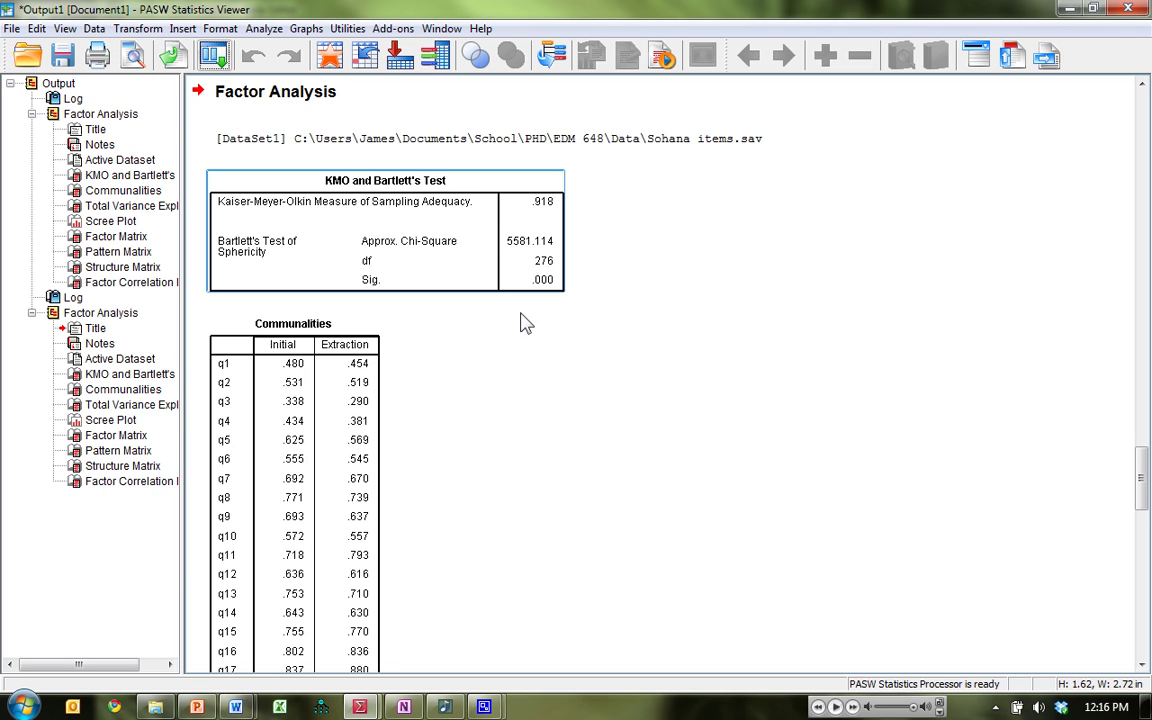
pyautogui.click(465, 483)
pyautogui.scroll(-3, 420, 450)
pyautogui.click(367, 425)
pyautogui.click(512, 468)
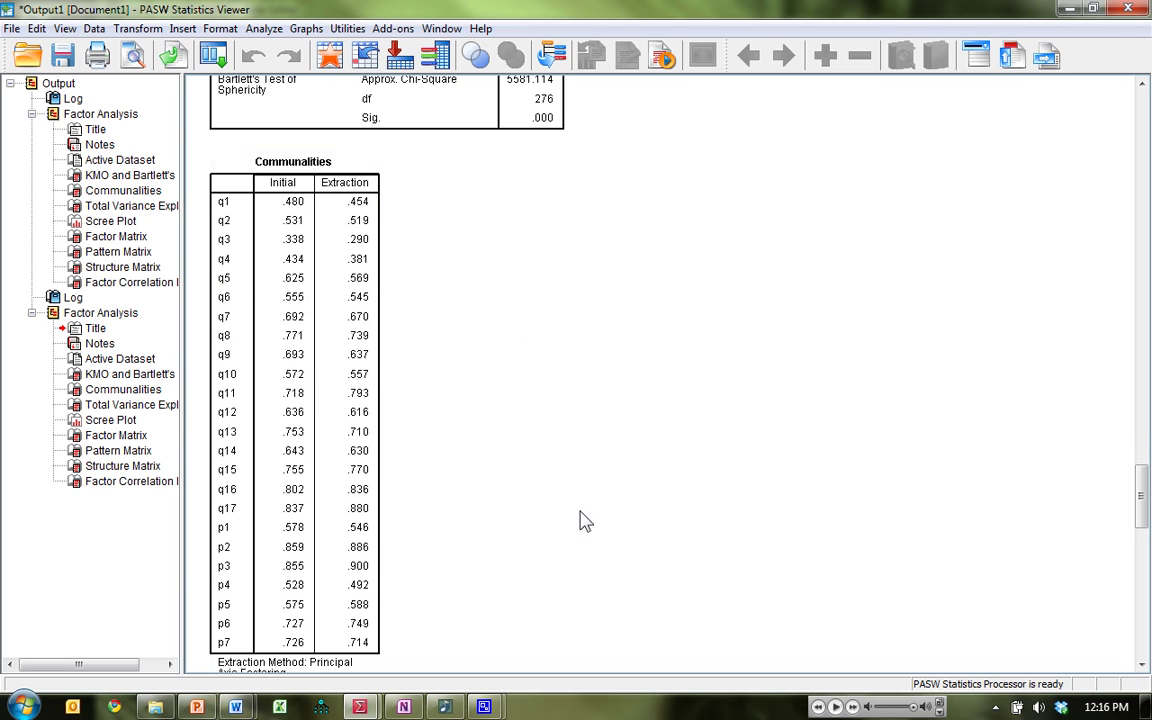
# - Scroll through Total Variance Explained and the scree plot down to the five-factor Factor Matrix
pyautogui.scroll(-10, 585, 520)
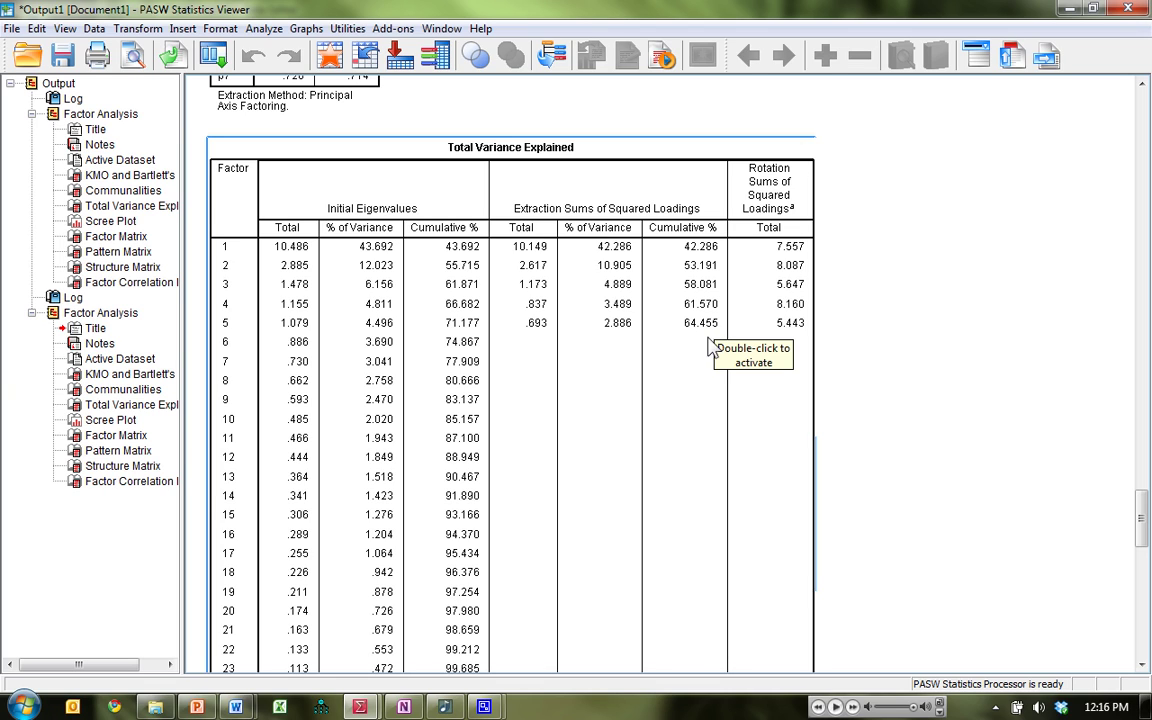
pyautogui.scroll(-5, 689, 378)
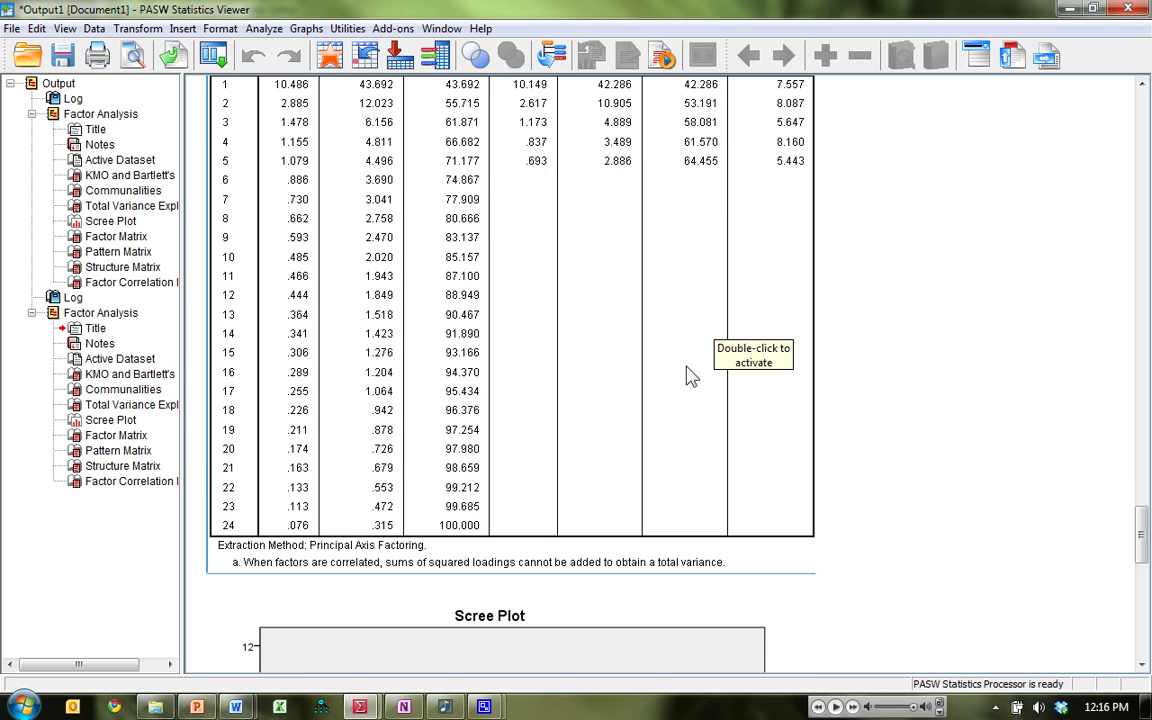
pyautogui.scroll(4, 689, 378)
pyautogui.scroll(3, 689, 365)
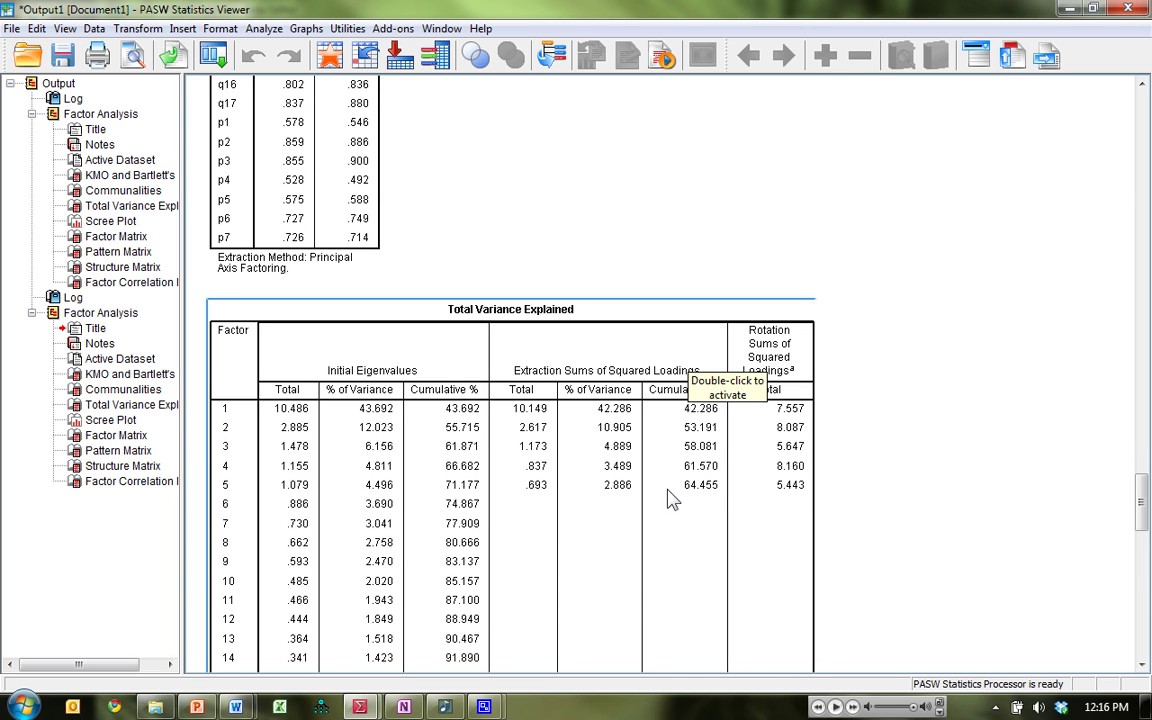
pyautogui.scroll(-10, 724, 515)
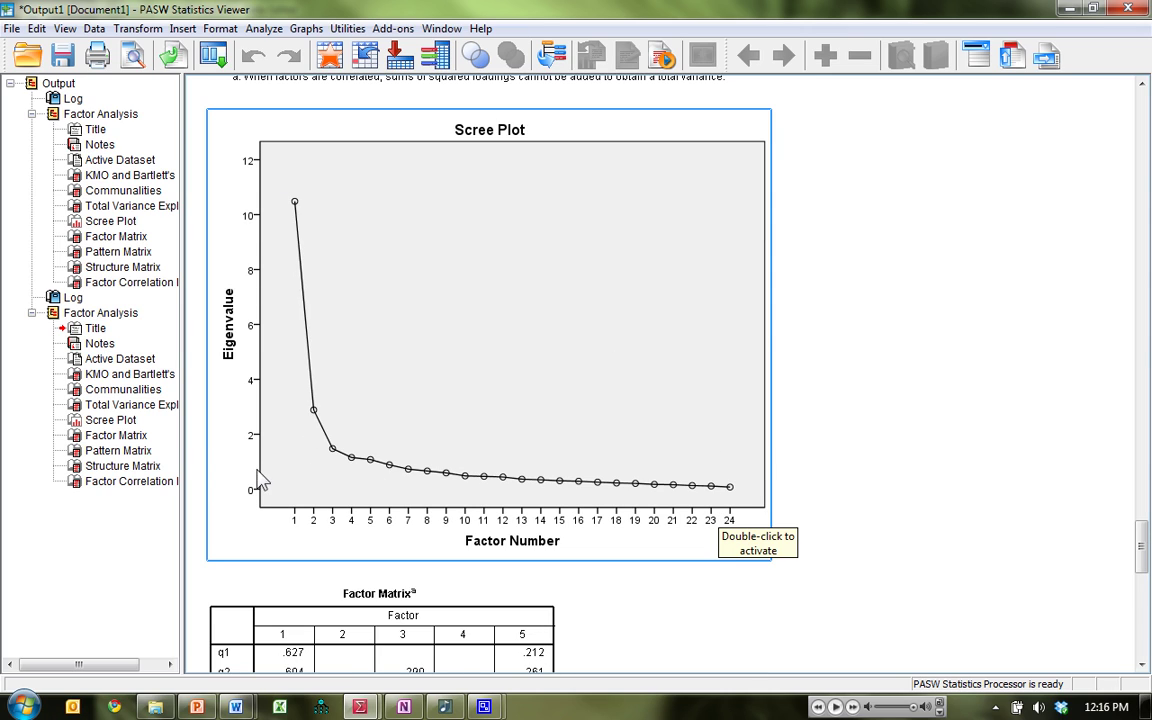
pyautogui.scroll(-8, 900, 478)
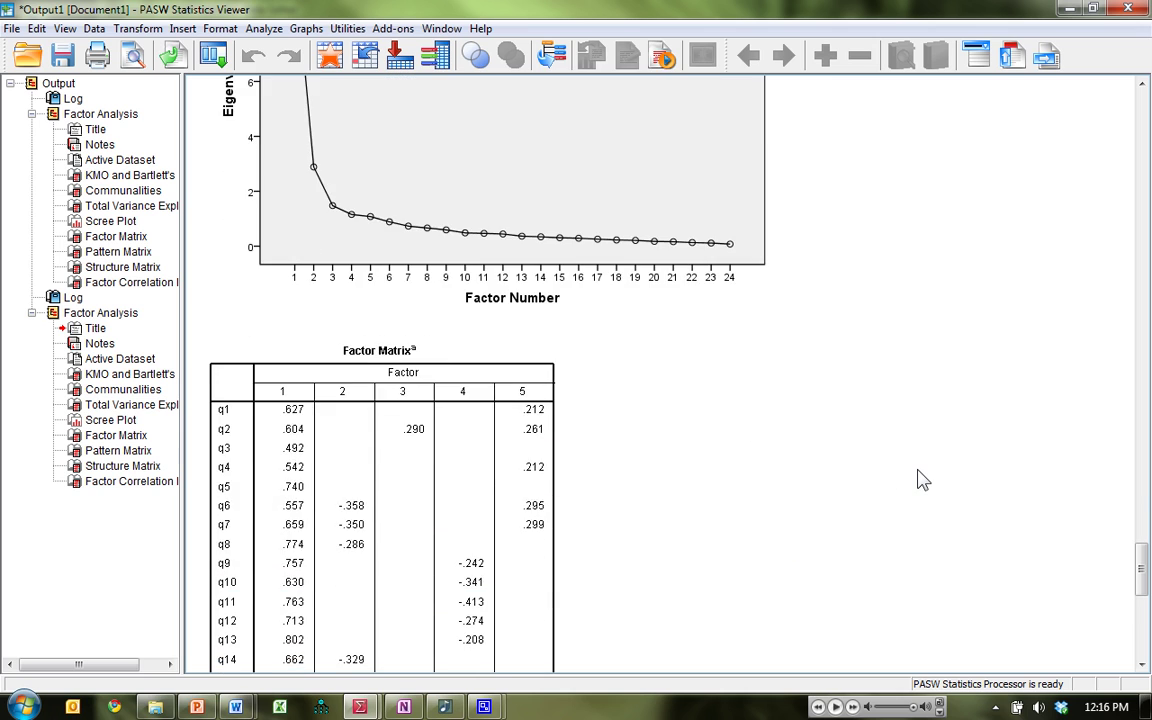
pyautogui.scroll(-10, 900, 480)
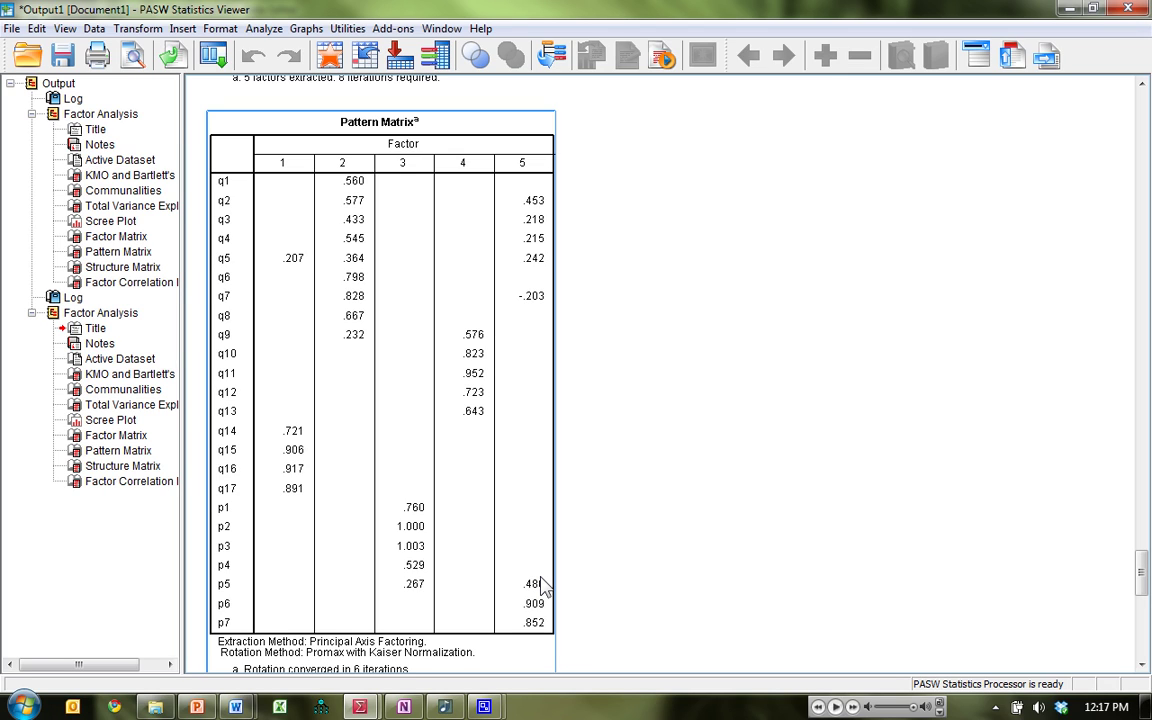
# - Deselect the five-factor Pattern Matrix and preview the open Word documents from the taskbar
pyautogui.click(230, 615)
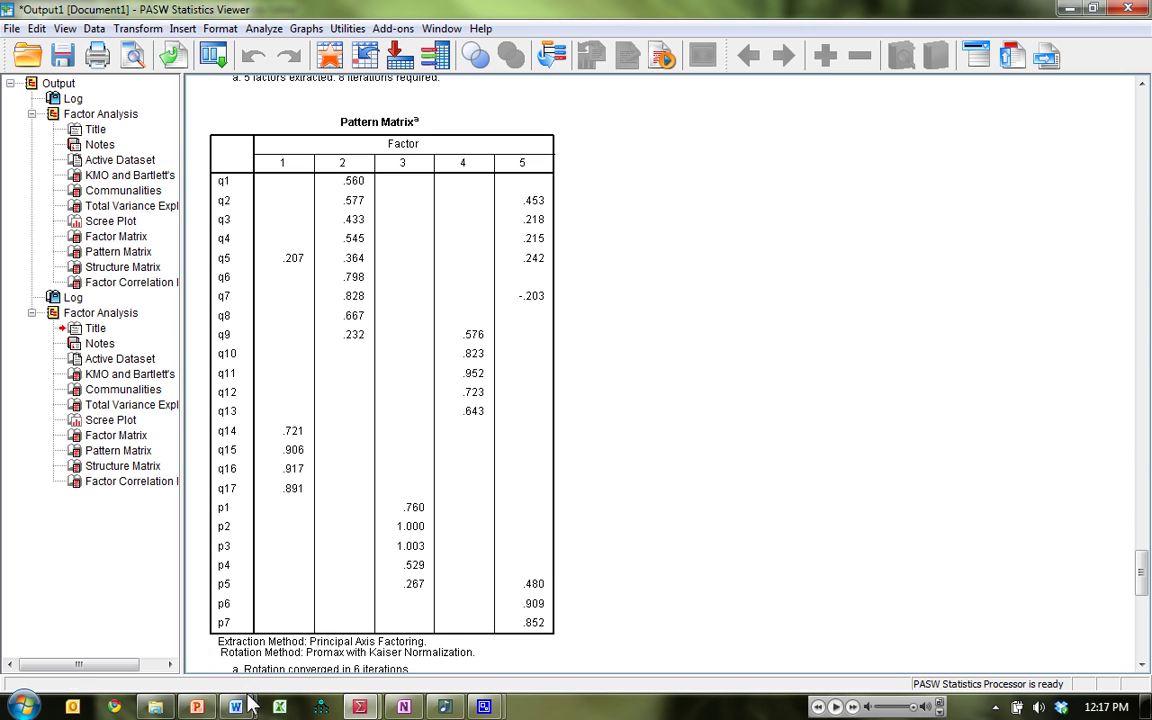
pyautogui.click(246, 699)
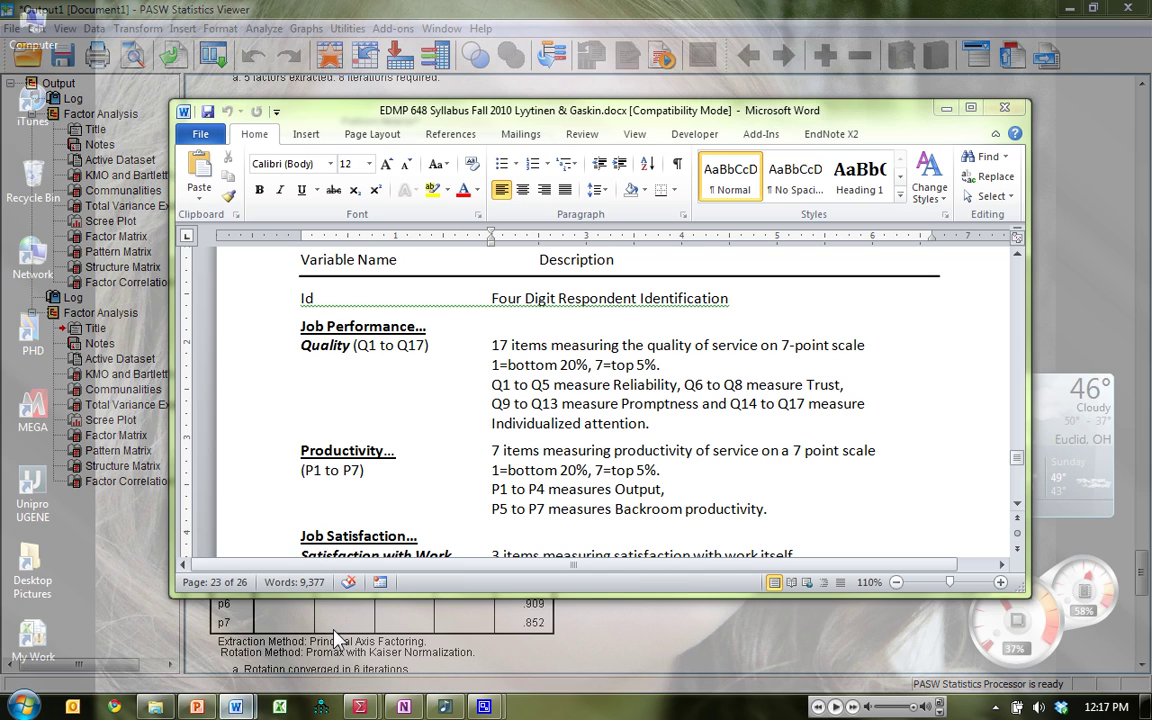
# - In the EDMP 648 syllabus, highlight each subscale description from Q1–Q5 Reliability to P5–P7 Backroom productivity
pyautogui.click(335, 615)
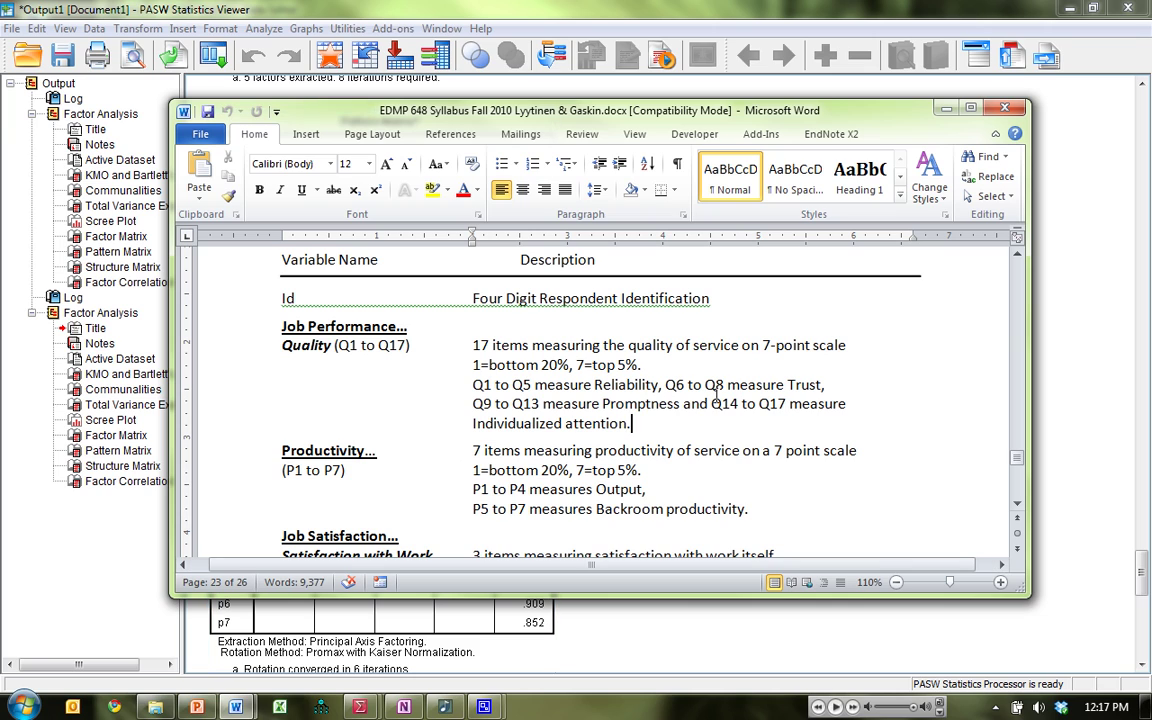
pyautogui.doubleClick(308, 347)
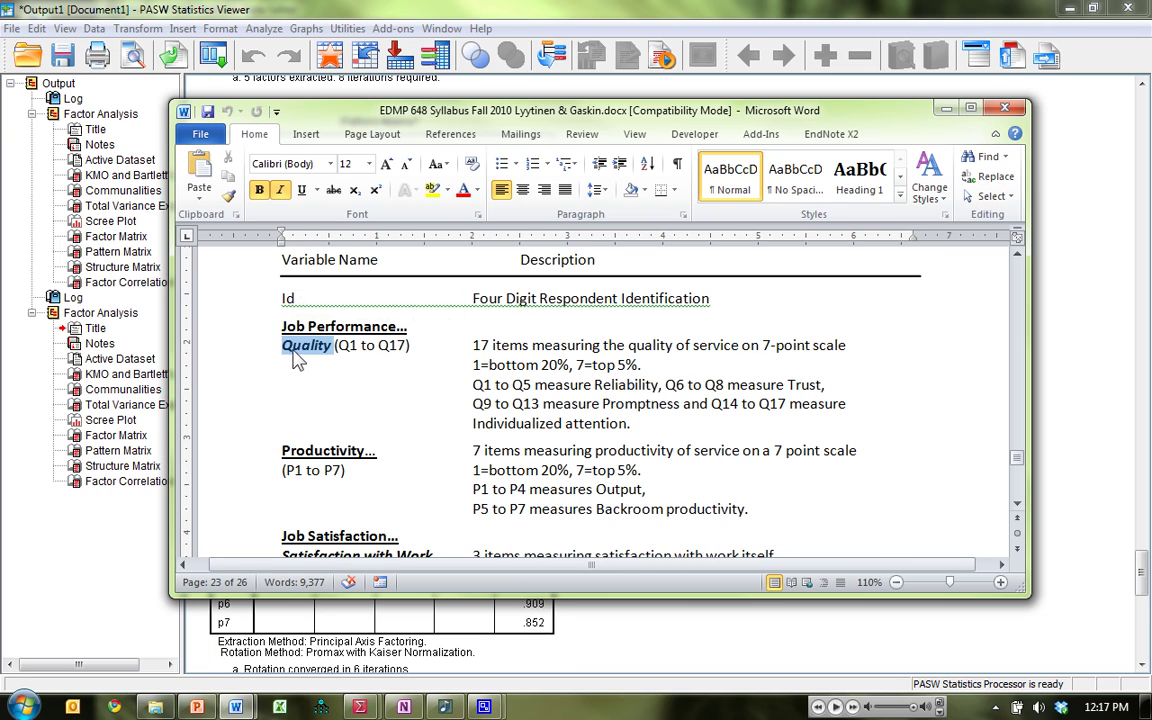
pyautogui.doubleClick(300, 450)
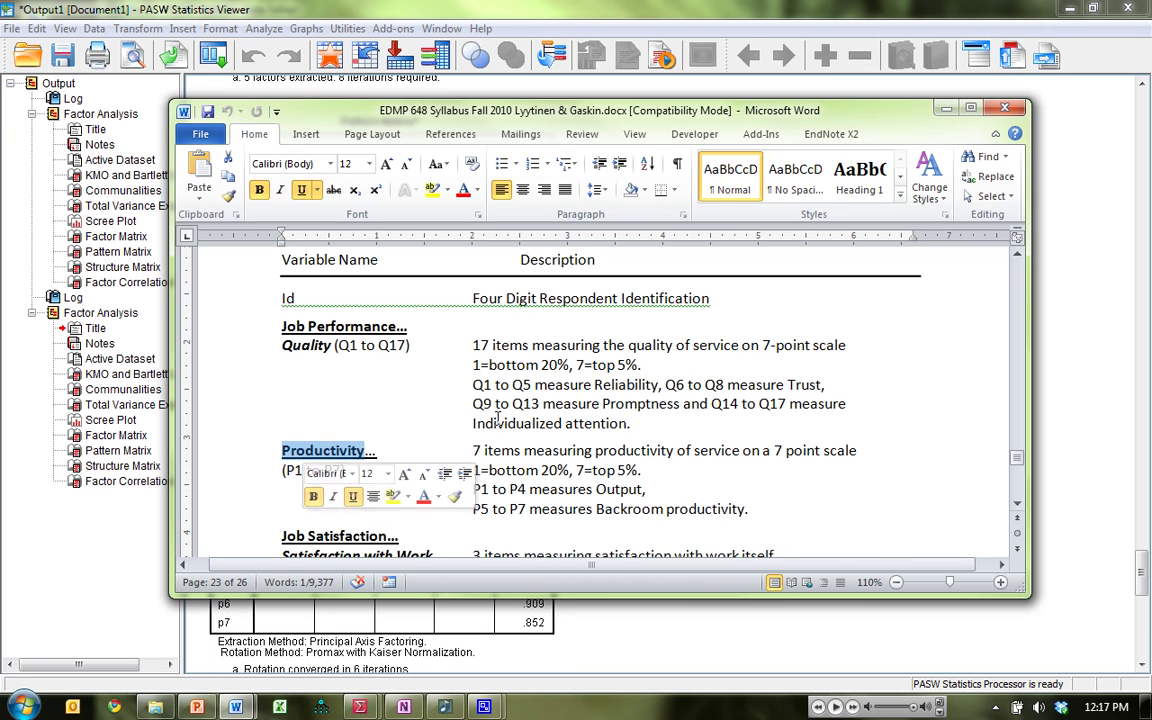
pyautogui.click(592, 404)
pyautogui.moveTo(474, 385); pyautogui.dragTo(813, 392)
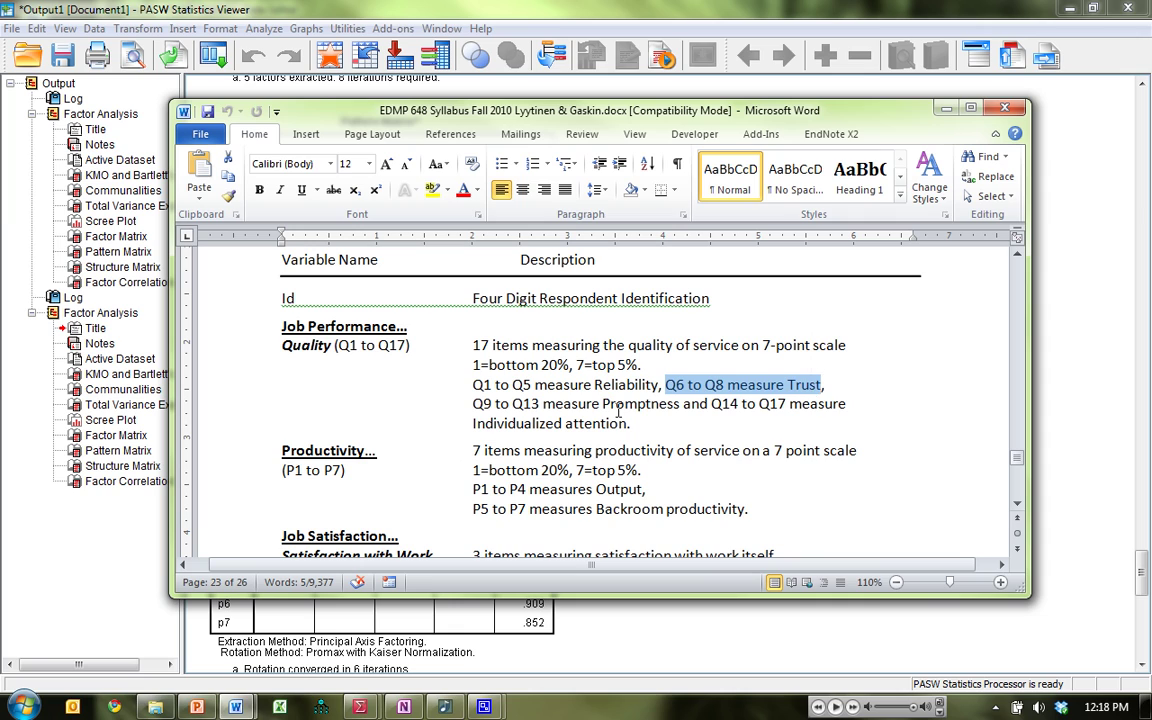
pyautogui.moveTo(484, 405); pyautogui.dragTo(628, 427)
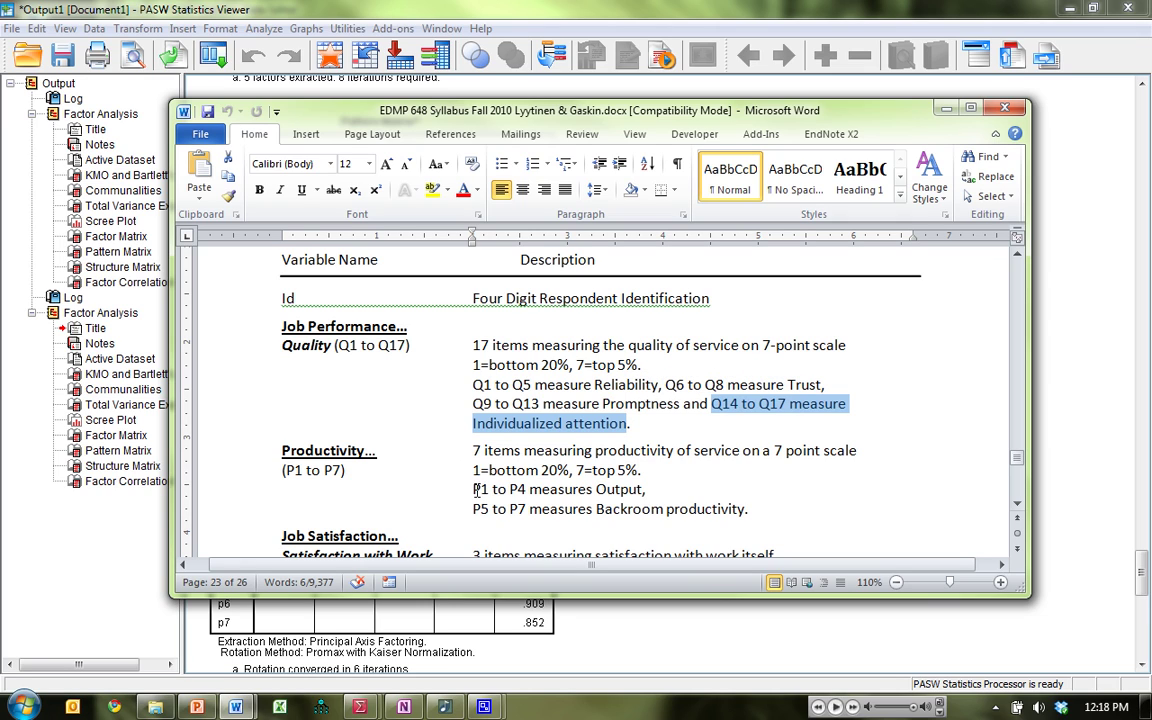
pyautogui.moveTo(476, 489); pyautogui.dragTo(641, 490)
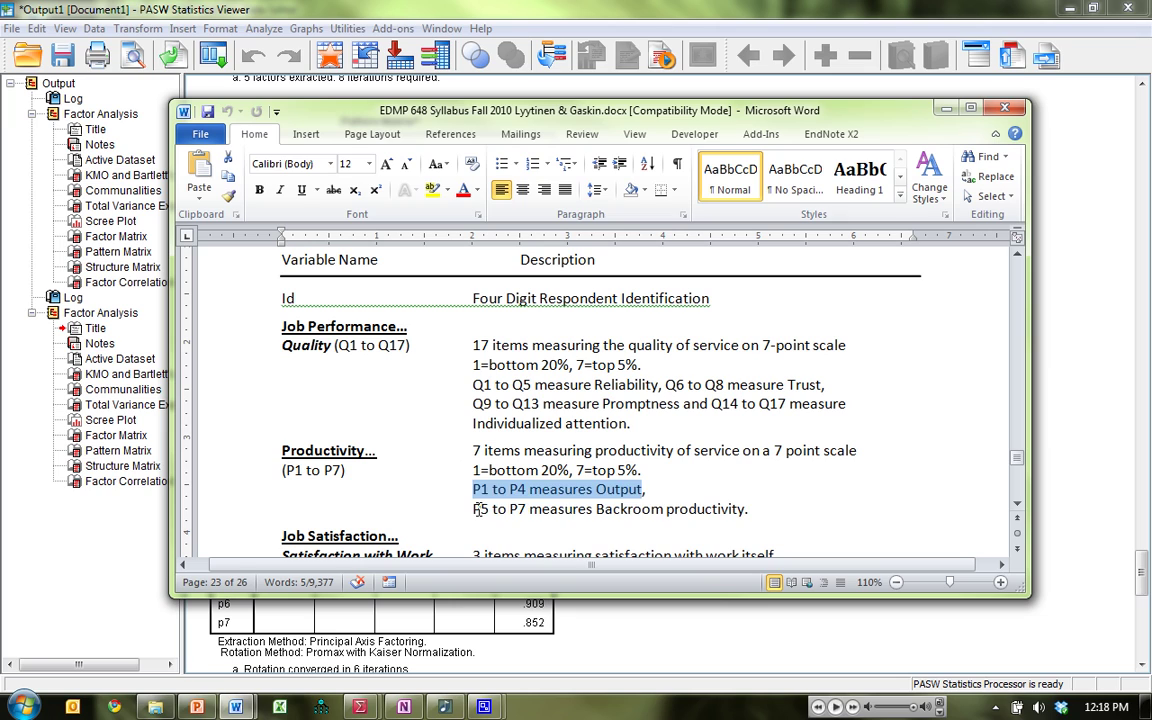
pyautogui.moveTo(477, 510); pyautogui.dragTo(735, 525)
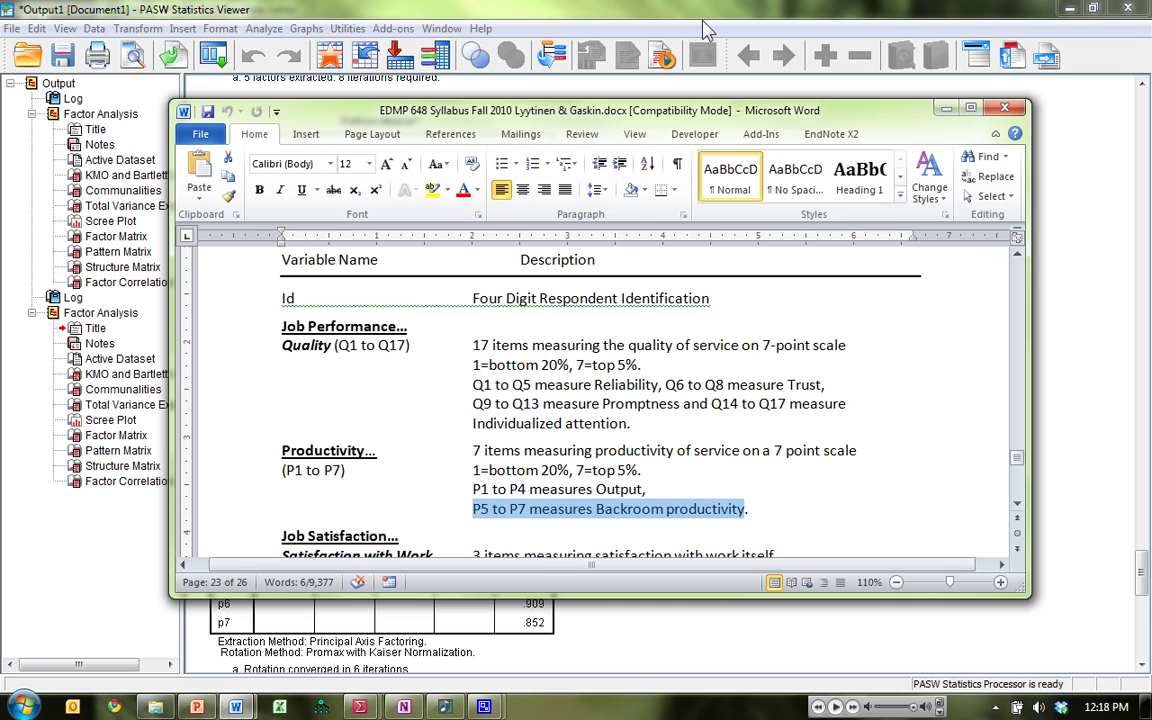
# - Return to the output viewer and recall the Factor Analysis dialog from recent analyses
pyautogui.click(638, 16)
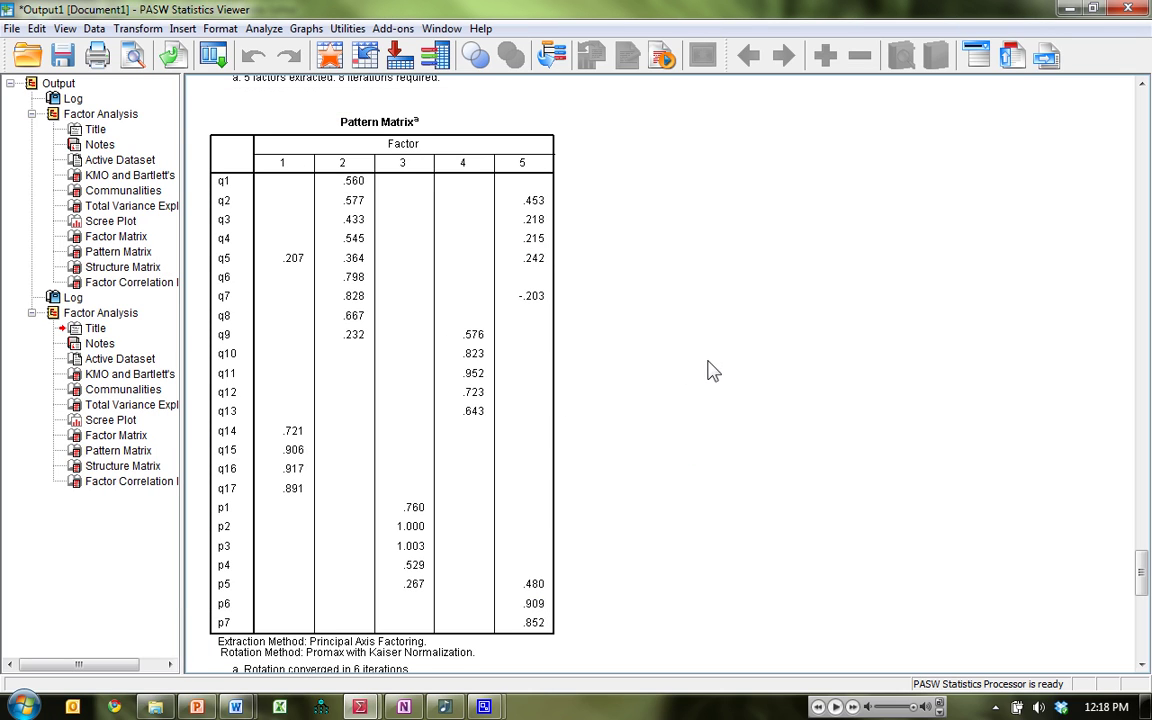
pyautogui.click(418, 165)
pyautogui.click(219, 75)
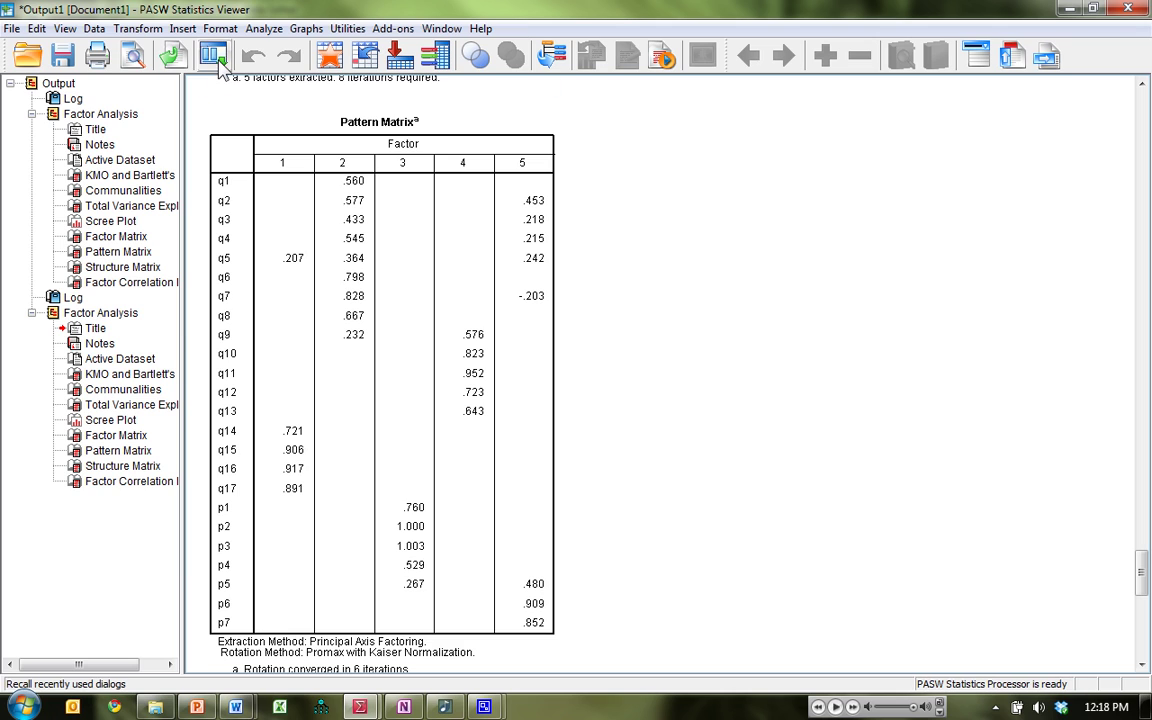
pyautogui.click(219, 66)
pyautogui.click(262, 87)
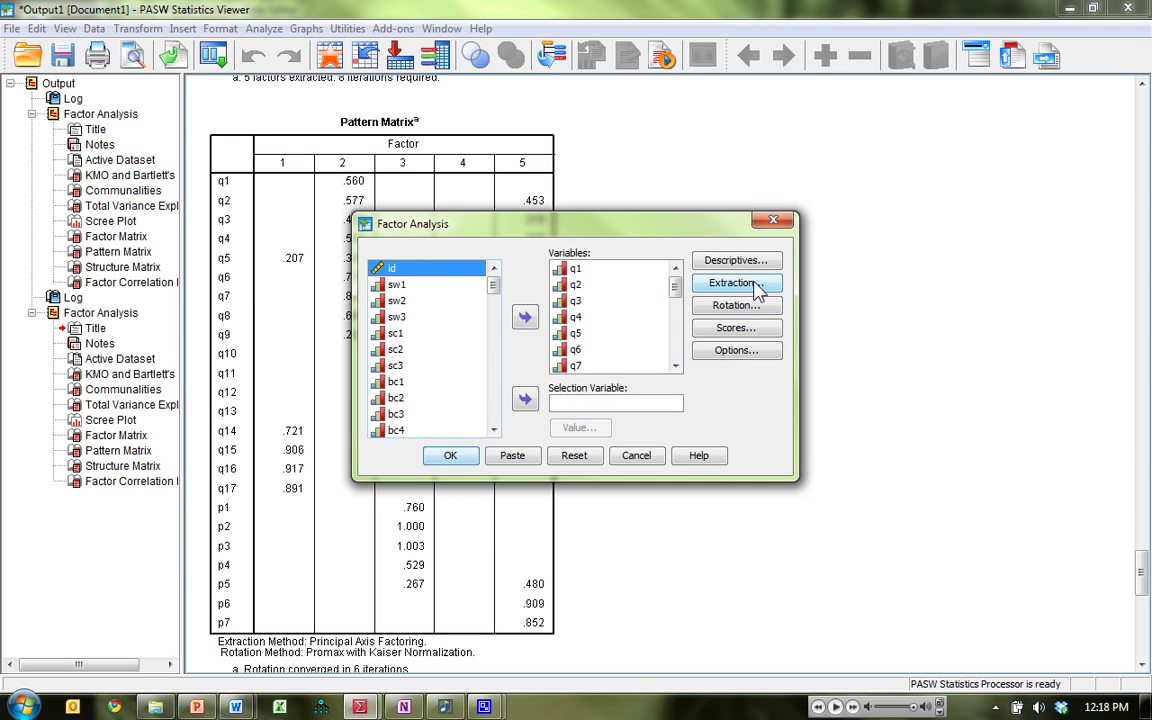
# - Set extraction to a fixed number of 6 factors and rerun the analysis
pyautogui.click(737, 284)
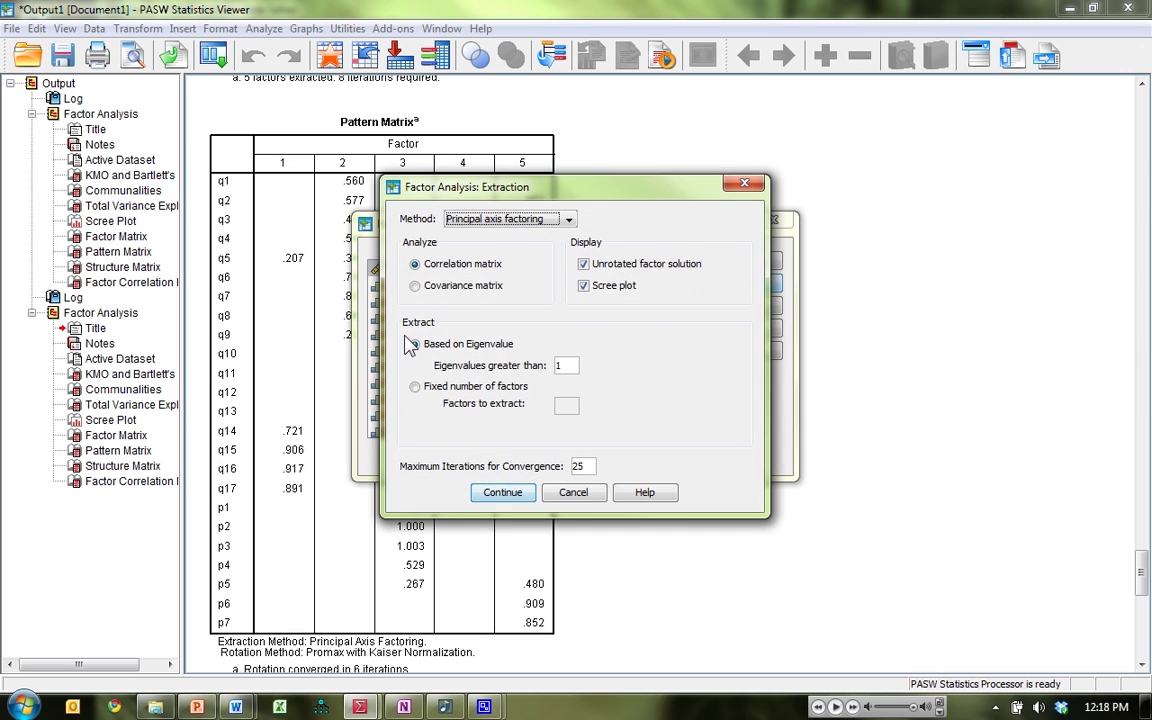
pyautogui.click(416, 389)
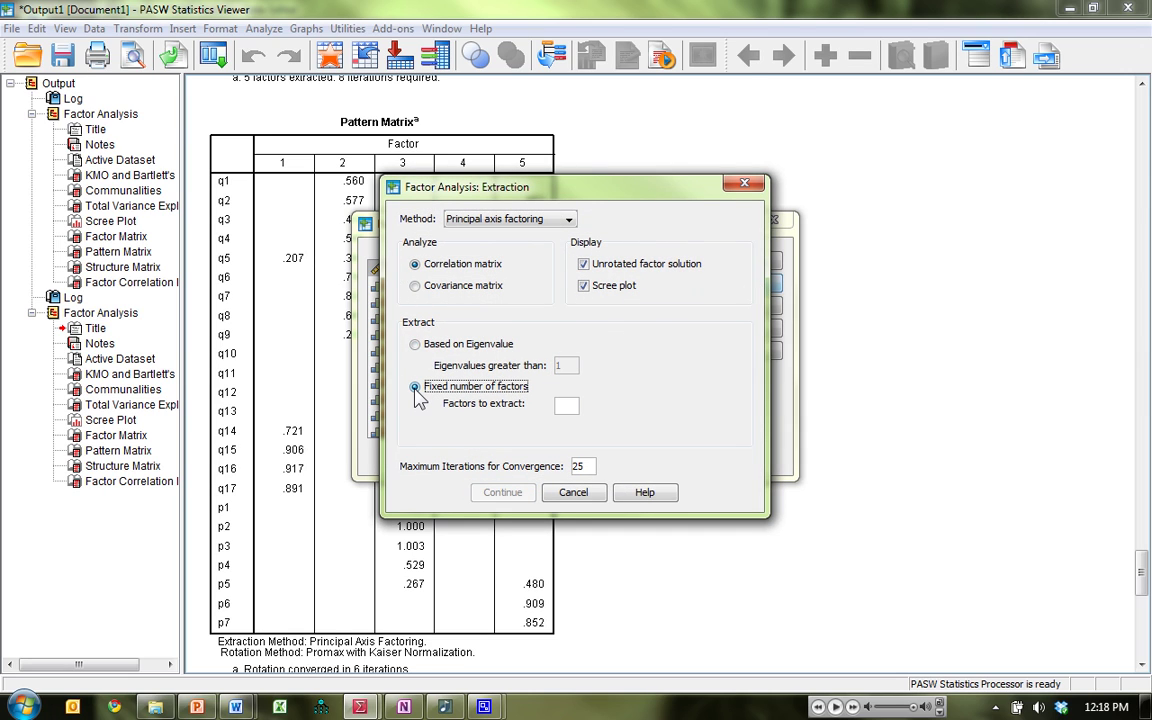
pyautogui.click(566, 407)
pyautogui.write('6')
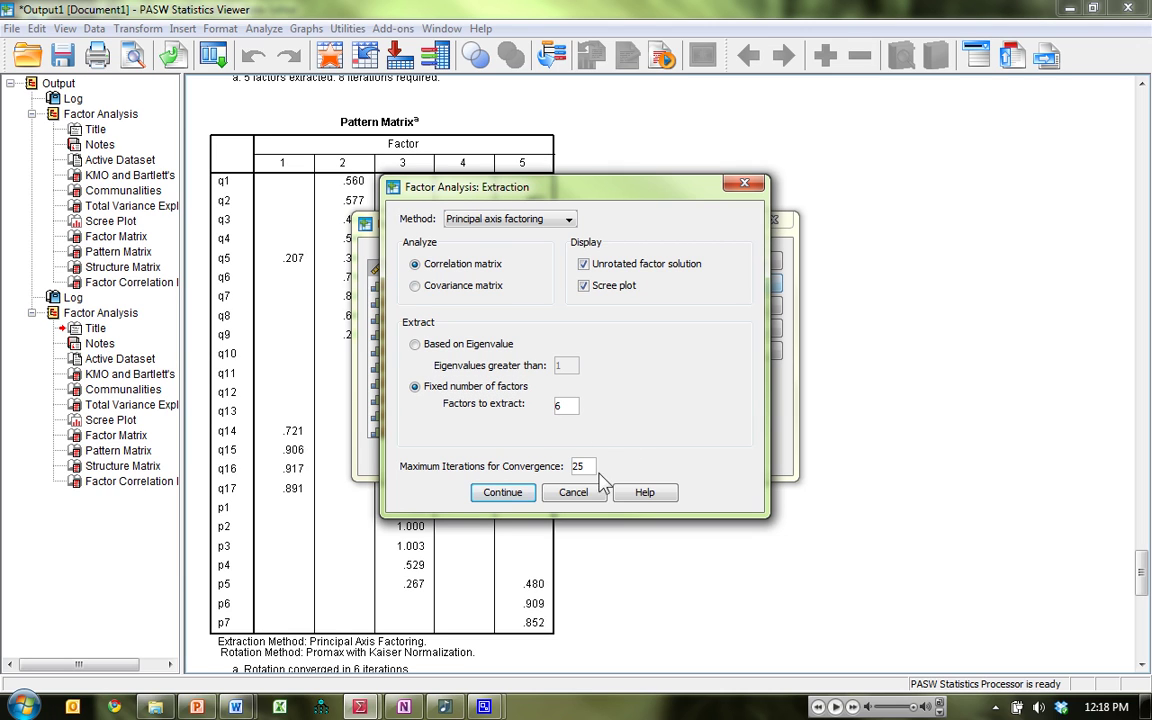
pyautogui.click(519, 502)
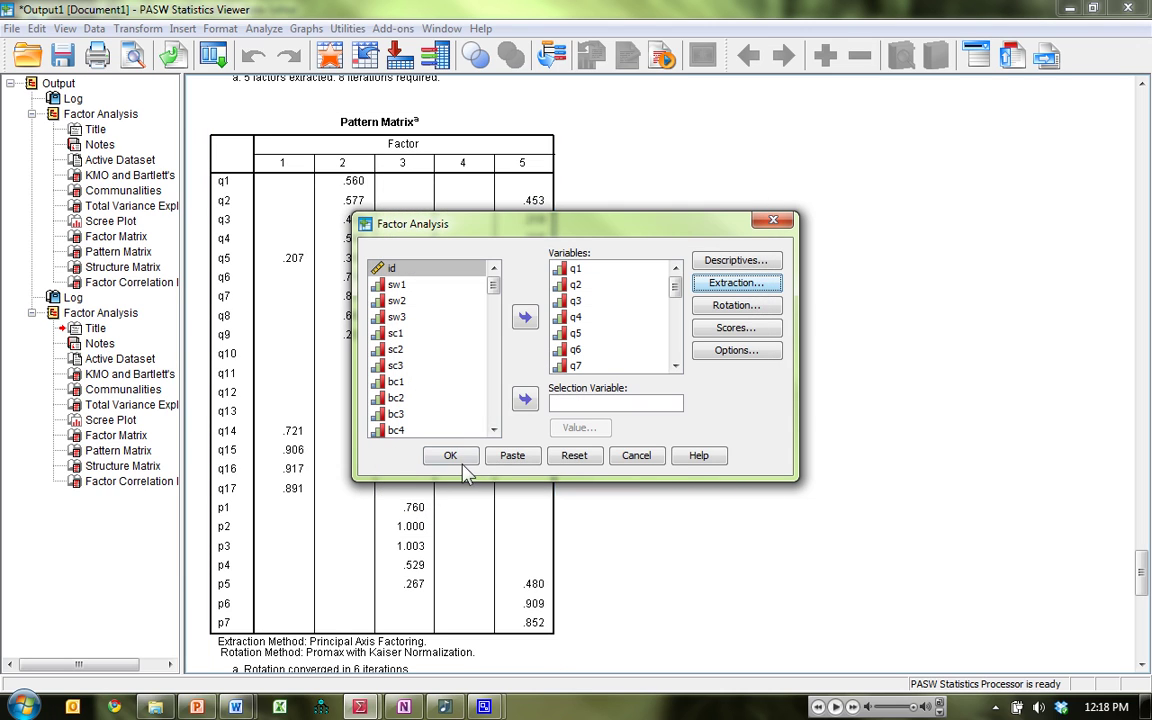
pyautogui.click(452, 457)
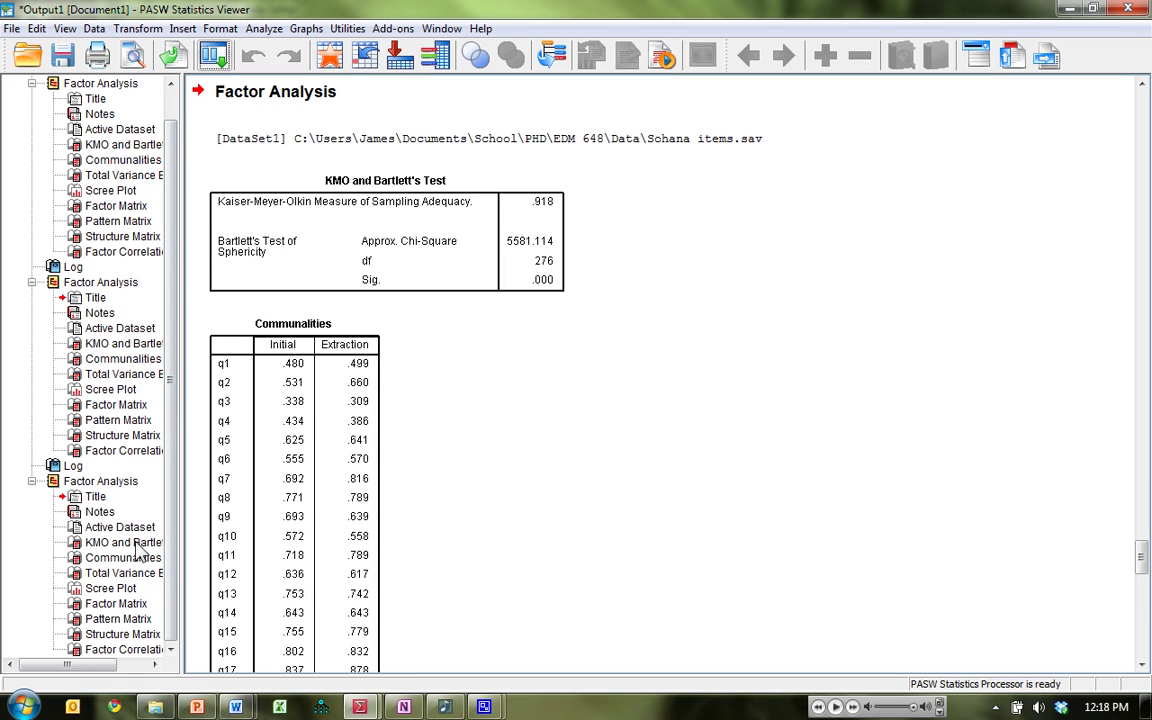
# - Open and select the new six-factor Pattern Matrix table from the output outline
pyautogui.click(122, 620)
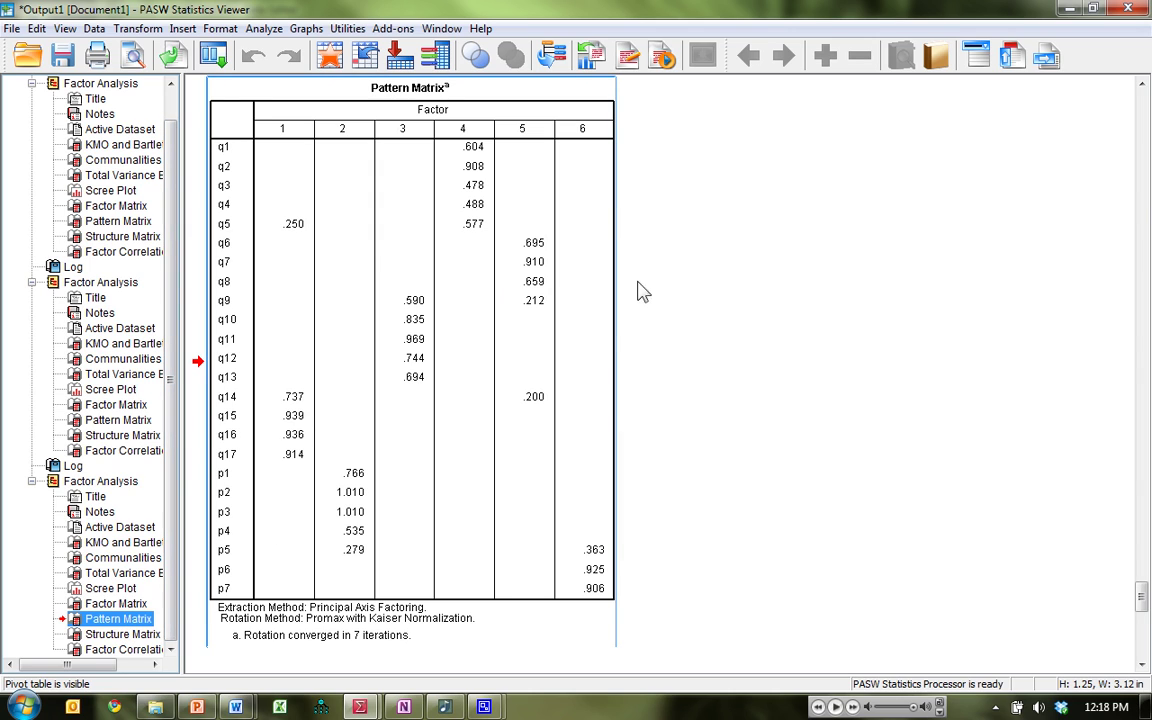
pyautogui.click(485, 190)
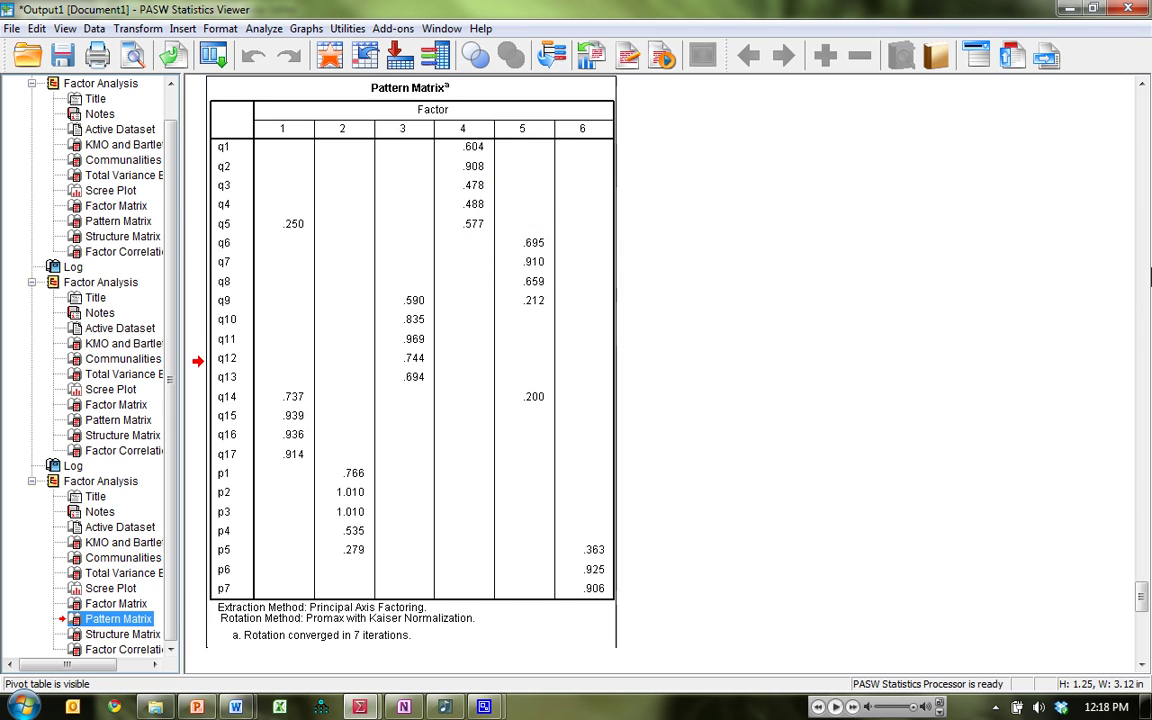
pyautogui.click(556, 221)
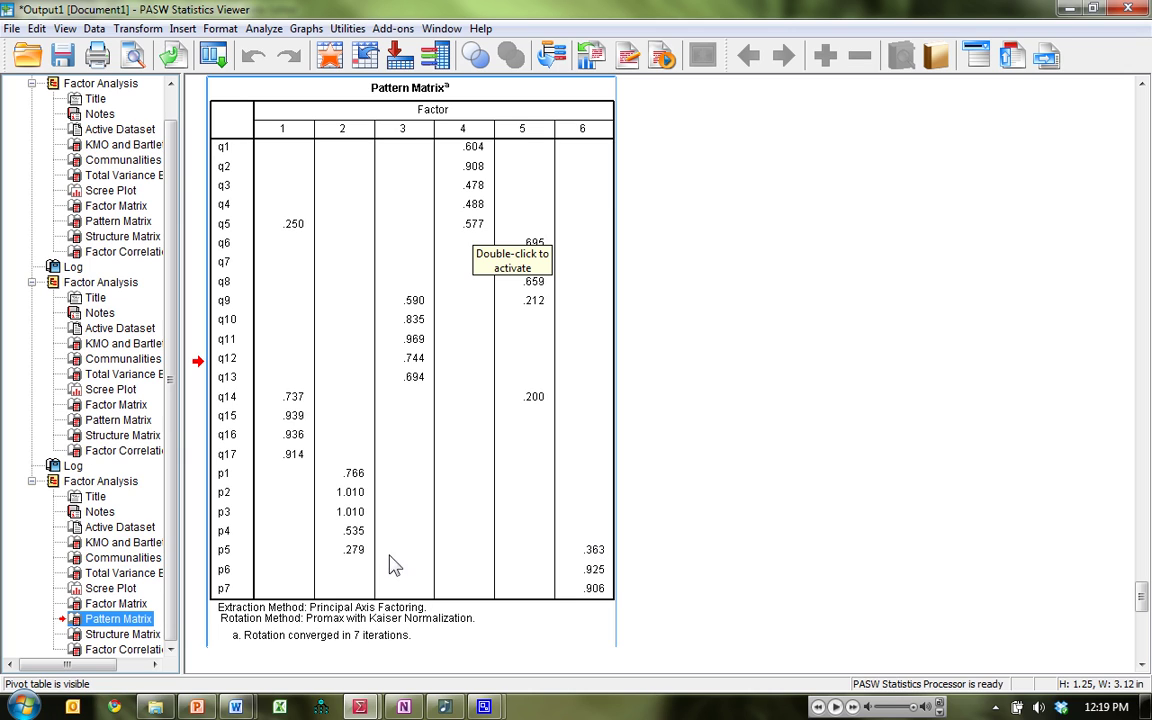
# - Remove p5 from the analysed variables, rerun the six-factor analysis, and open its Pattern Matrix
pyautogui.click(217, 60)
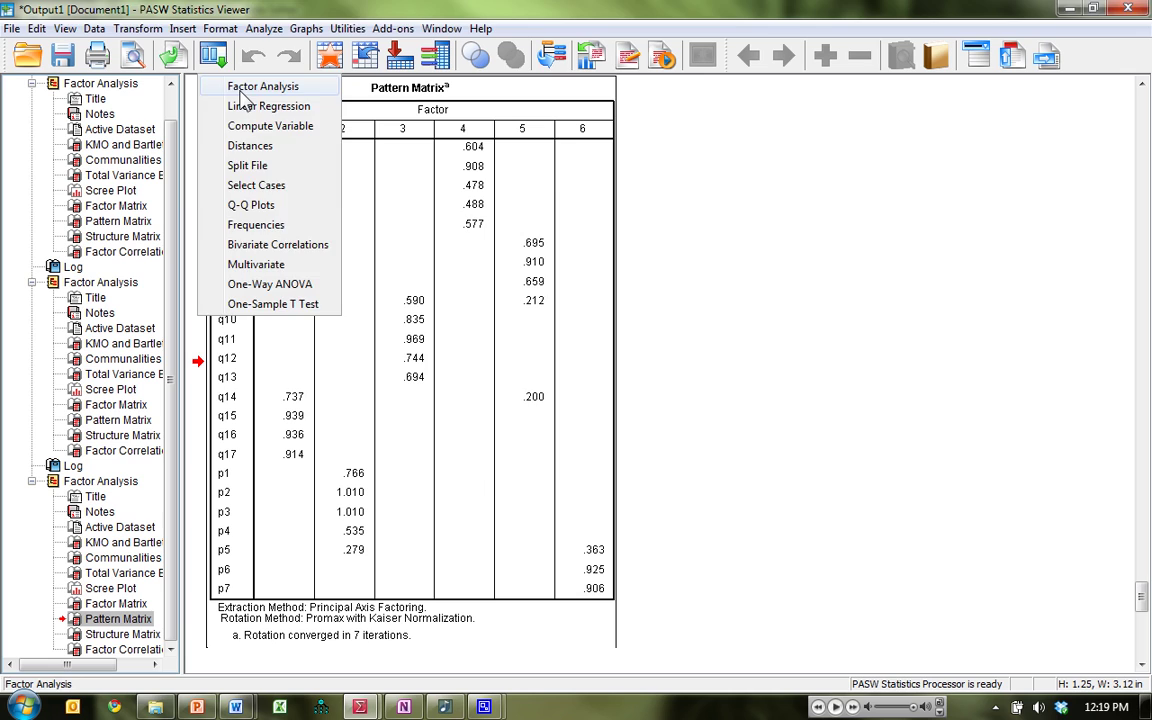
pyautogui.click(262, 87)
pyautogui.scroll(-6, 680, 330)
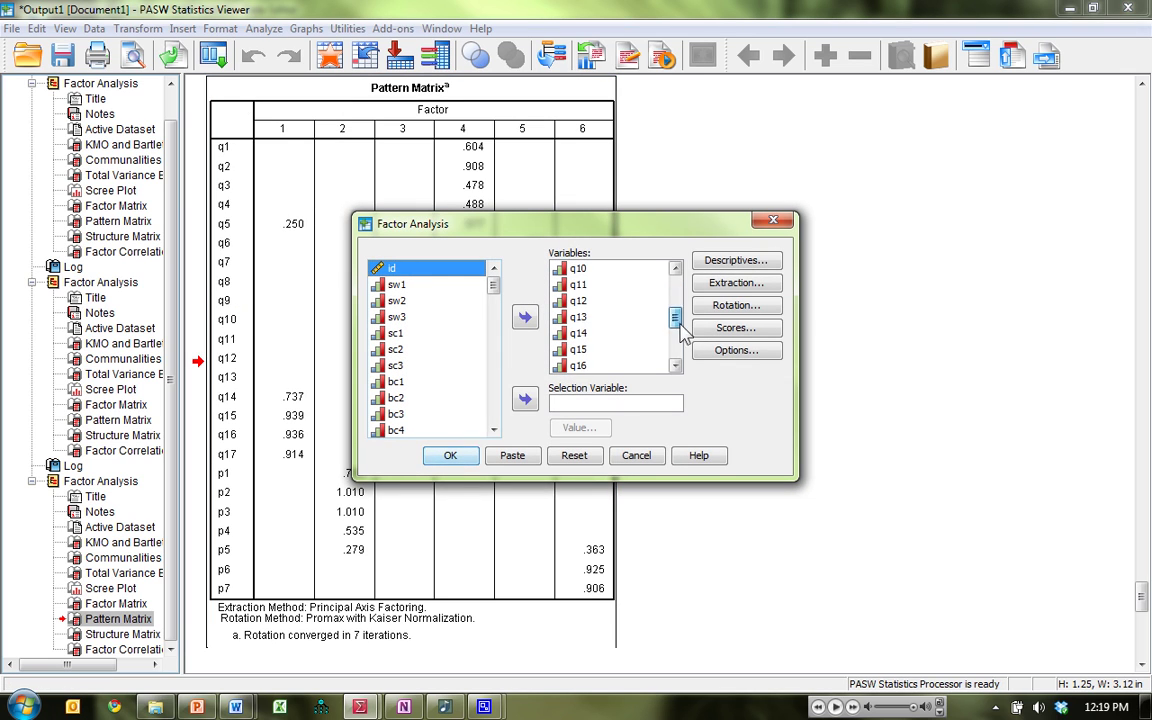
pyautogui.click(576, 333)
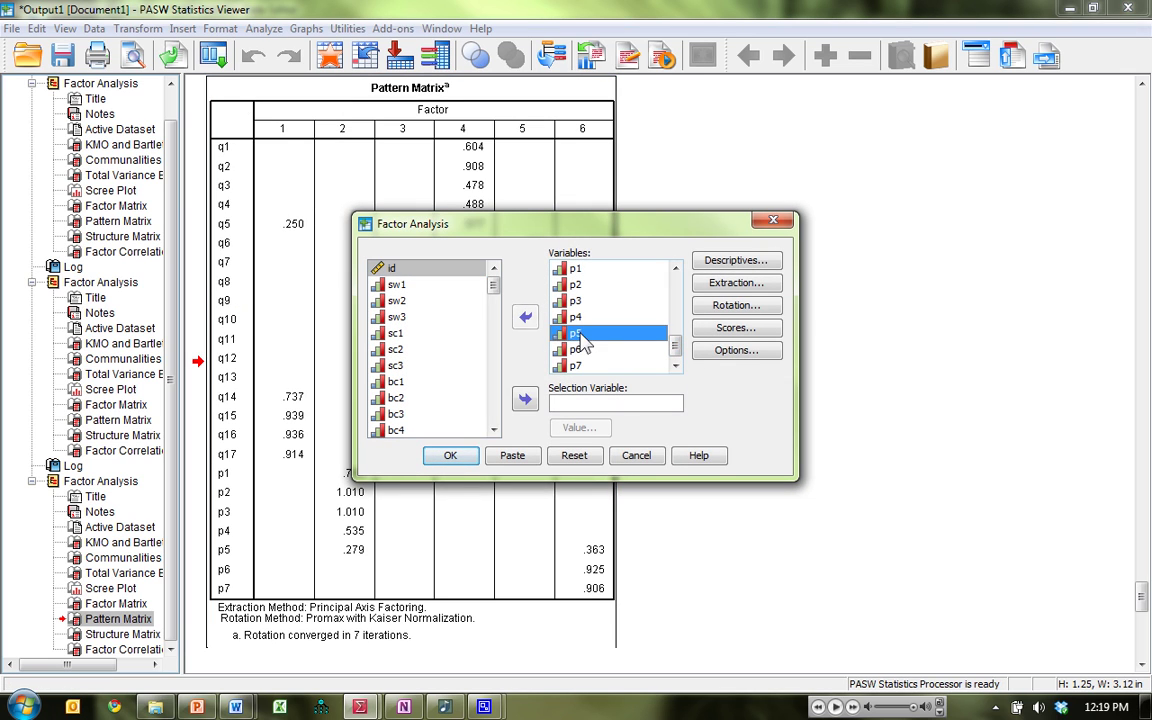
pyautogui.click(525, 317)
pyautogui.click(450, 455)
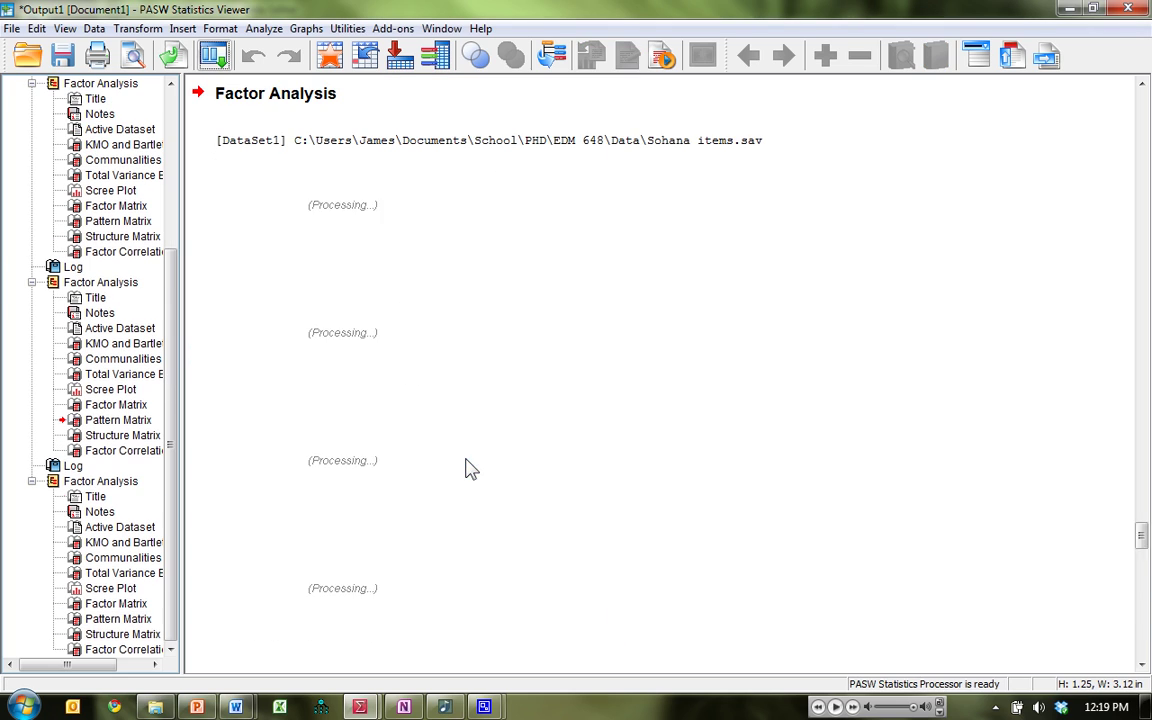
pyautogui.click(104, 621)
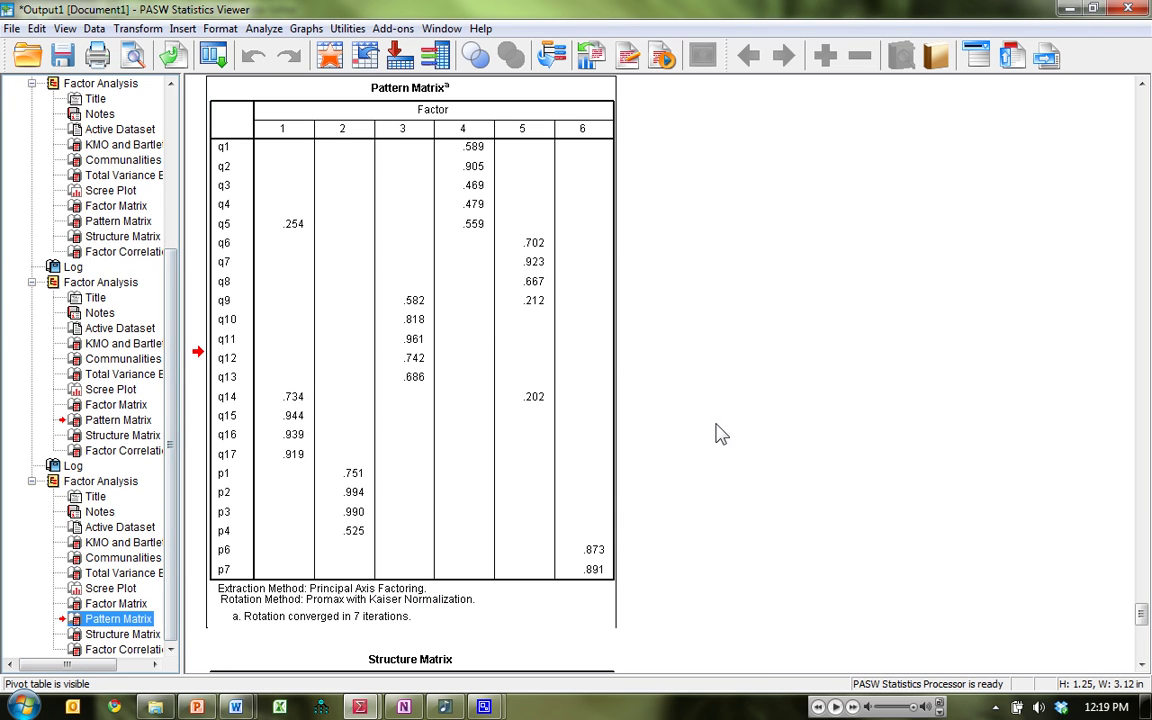
pyautogui.click(560, 225)
pyautogui.click(520, 160)
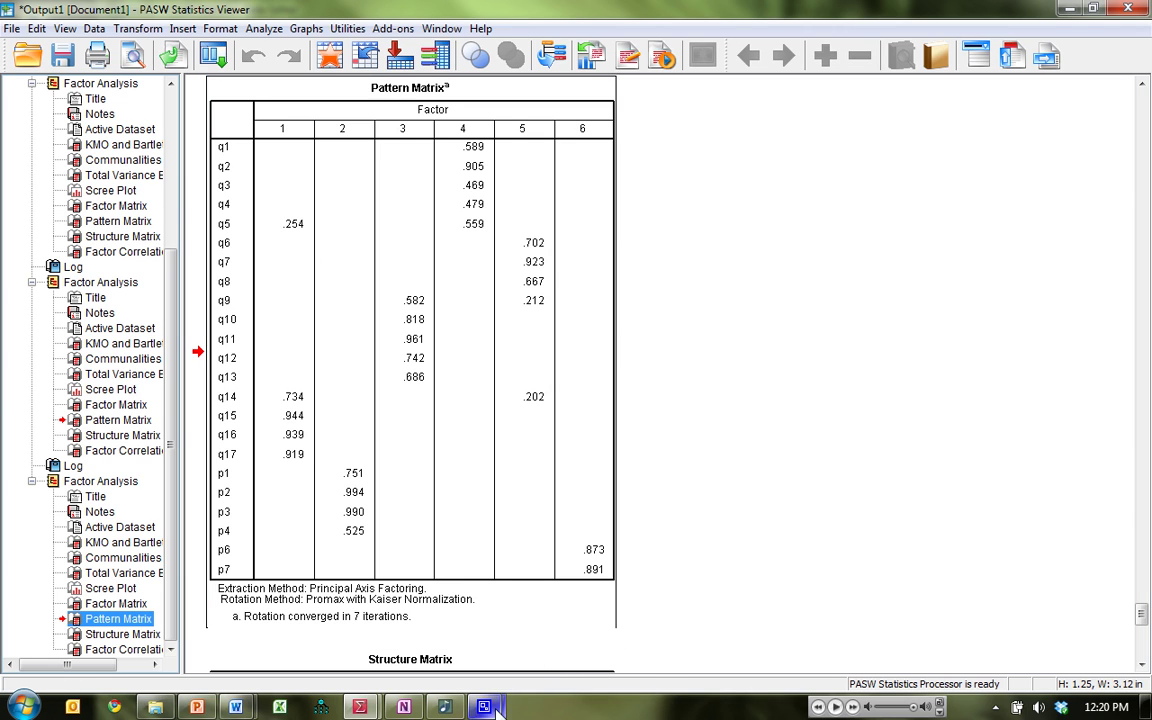
# - Bring the EDMP 648 syllabus forward, highlight 'Reliability', and snap it to the right half
pyautogui.moveTo(230, 702)
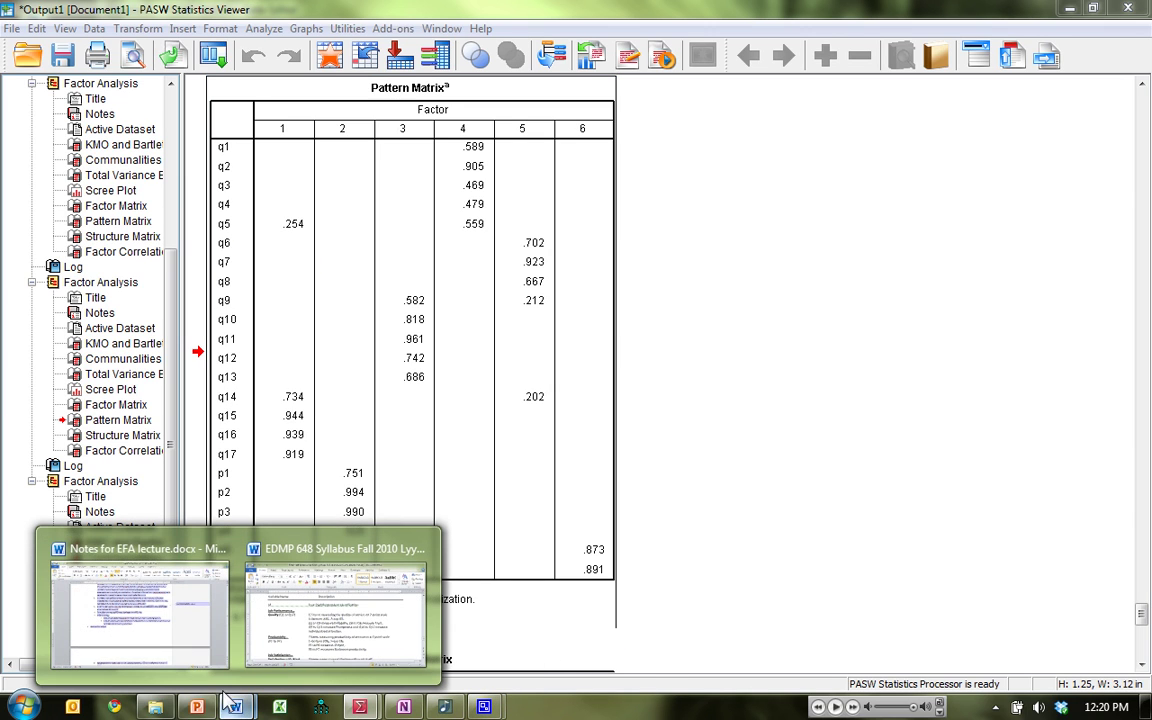
pyautogui.click(255, 640)
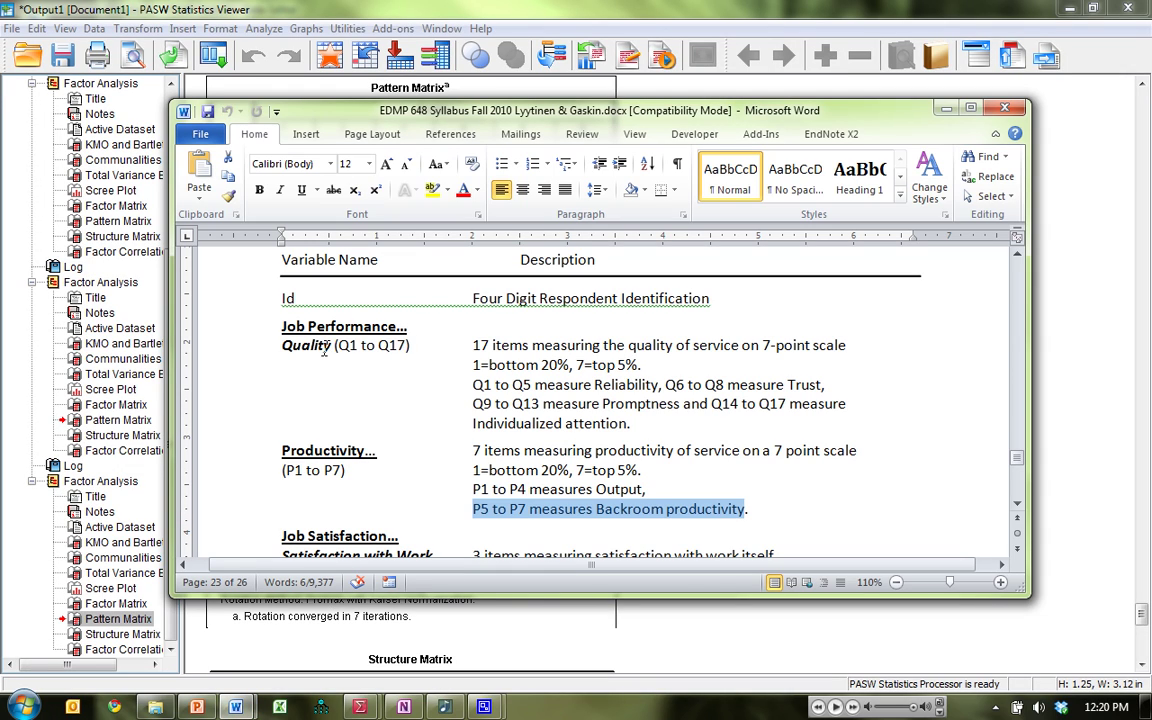
pyautogui.click(629, 384)
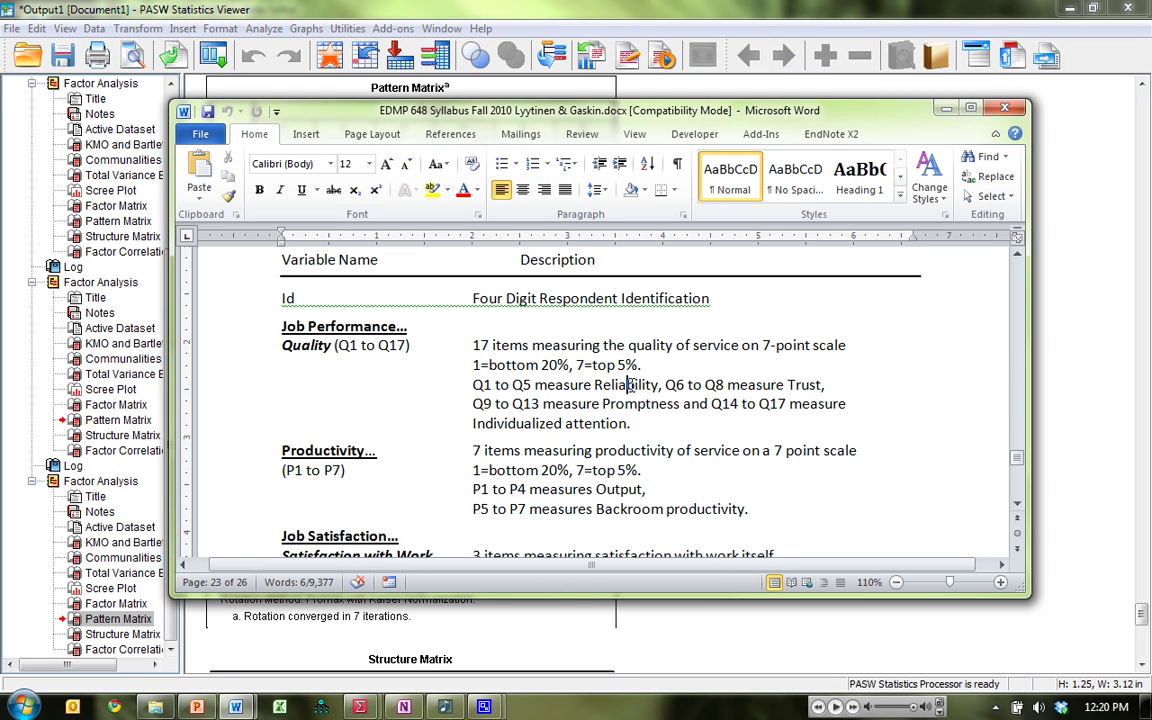
pyautogui.doubleClick(629, 384)
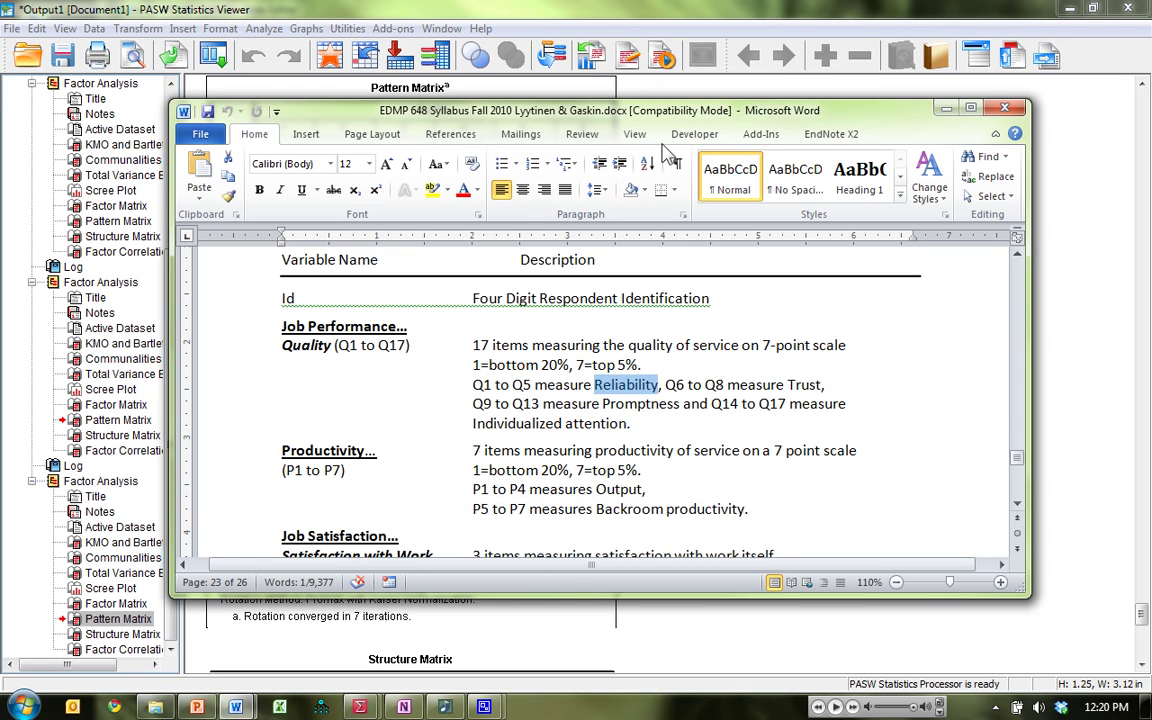
pyautogui.moveTo(606, 110); pyautogui.dragTo(1150, 112)
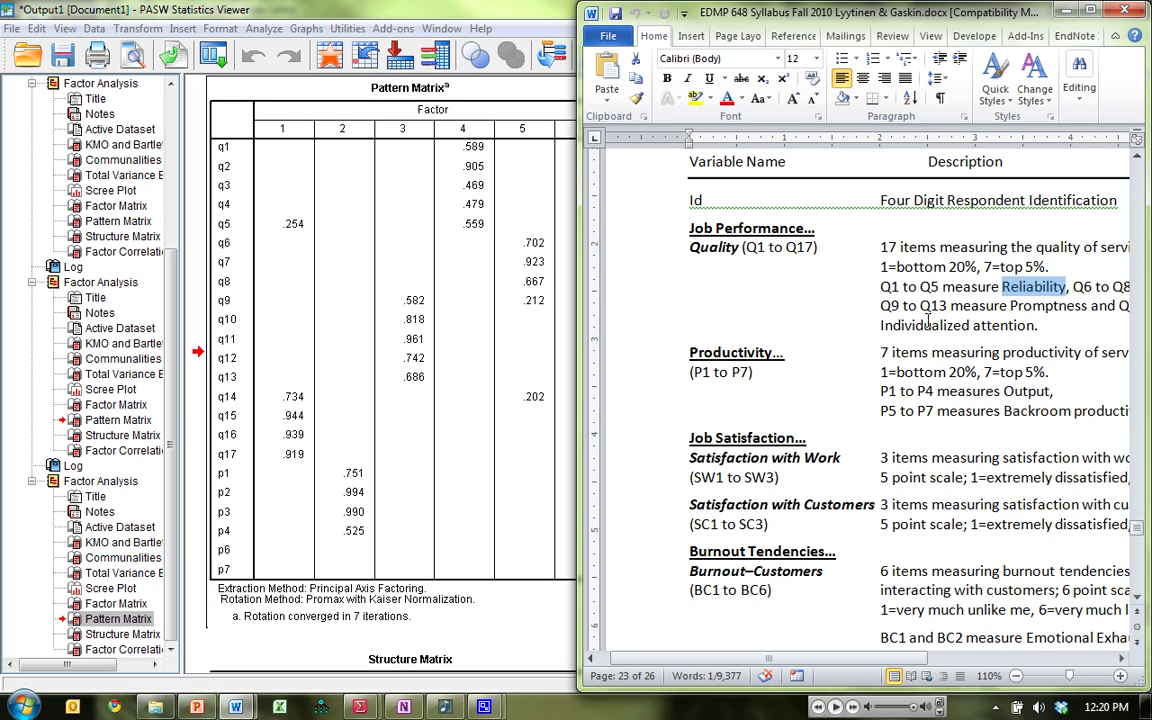
# - Highlight the subscale names 'Individualized attention', 'Output' and 'Promptness' in the syllabus
pyautogui.click(1075, 305)
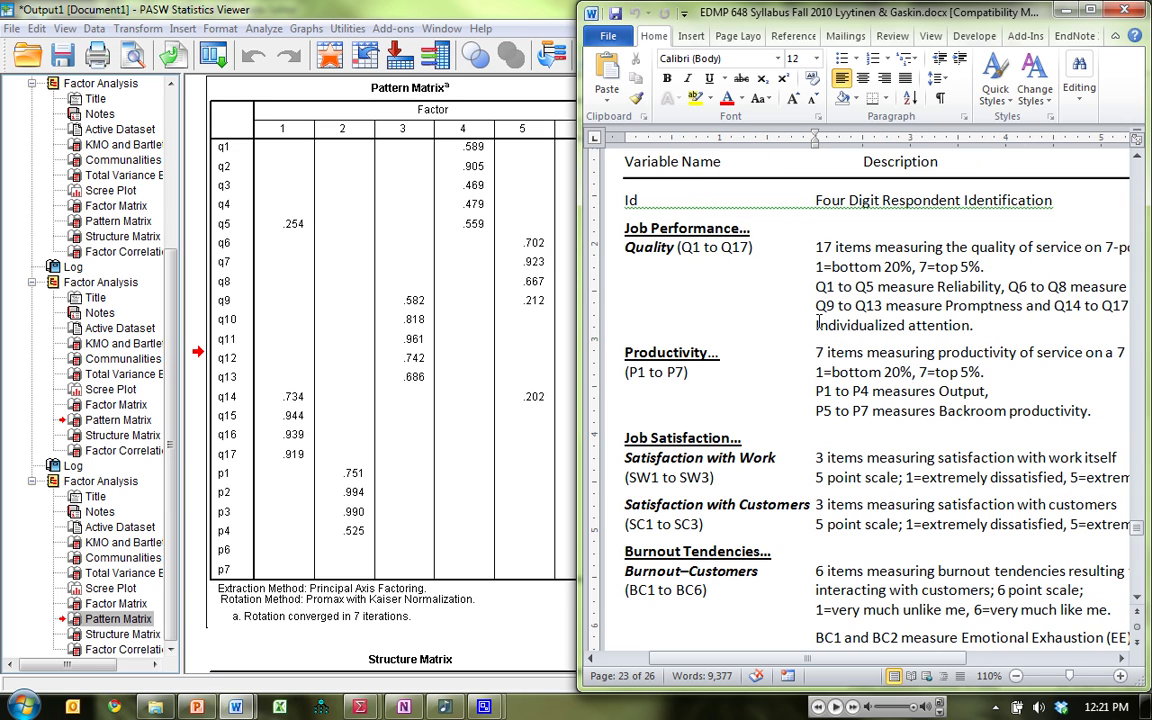
pyautogui.moveTo(817, 325); pyautogui.dragTo(970, 326)
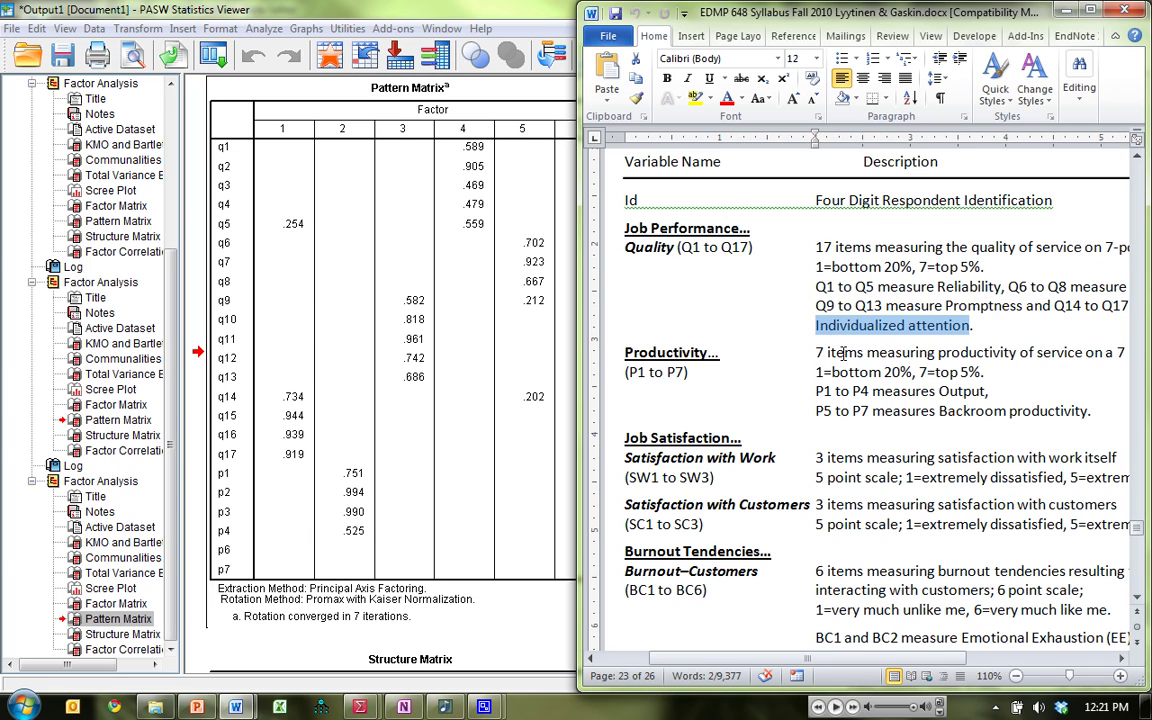
pyautogui.doubleClick(957, 392)
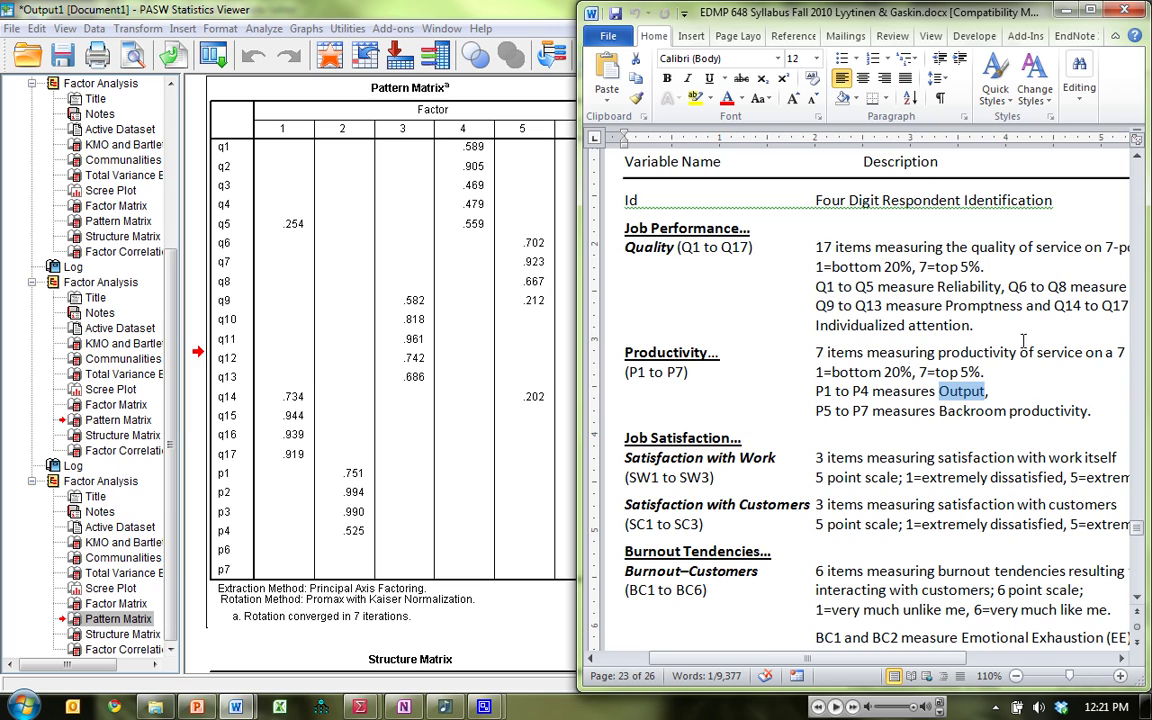
pyautogui.doubleClick(984, 306)
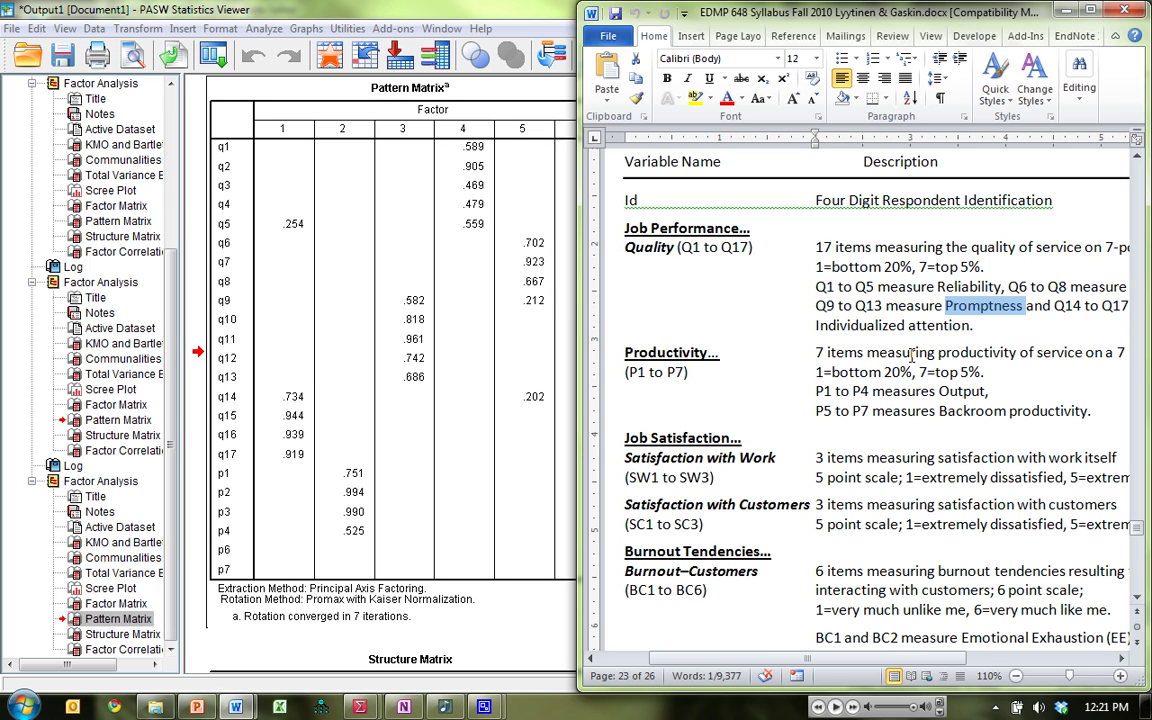
pyautogui.click(358, 11)
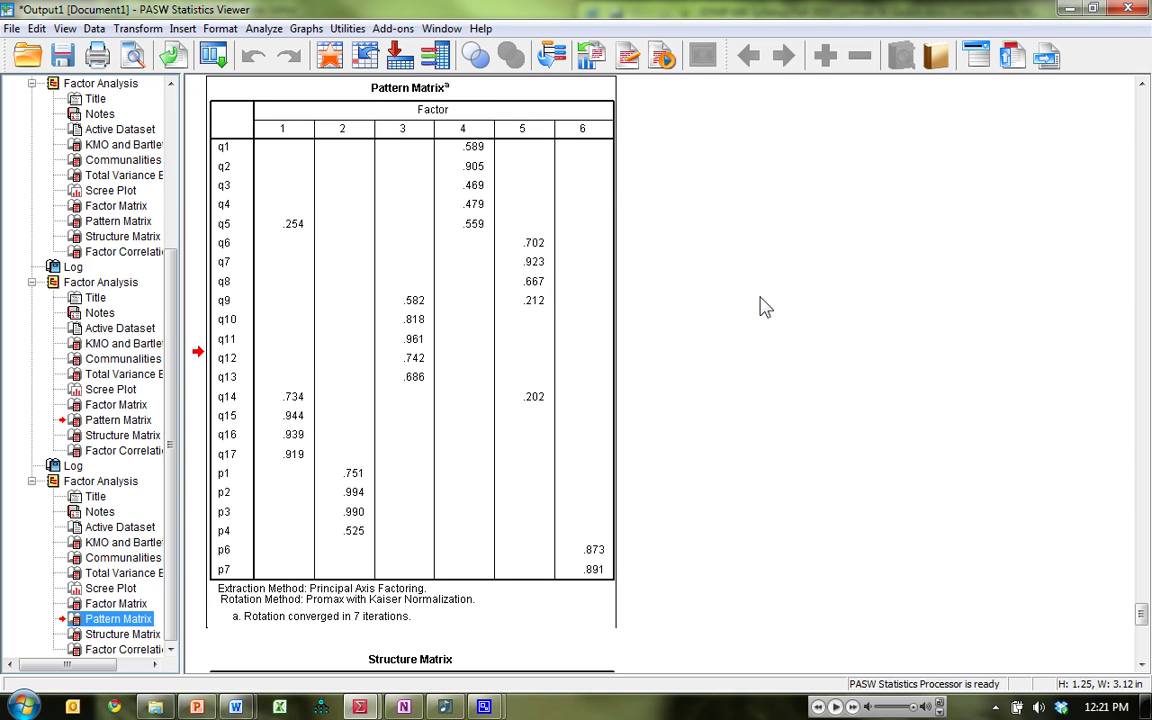